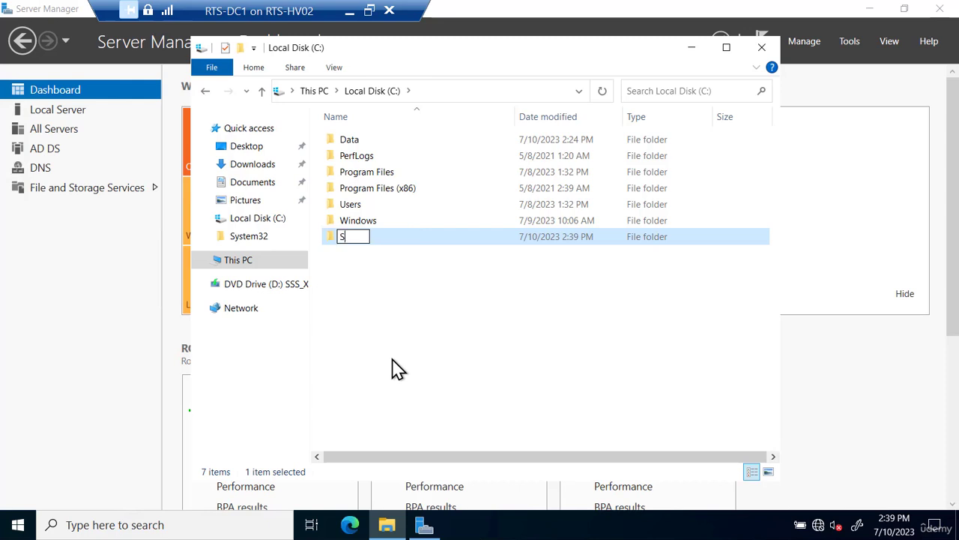
- Rename the new C: folder to Sales-Data and open its properties
text(-Data)
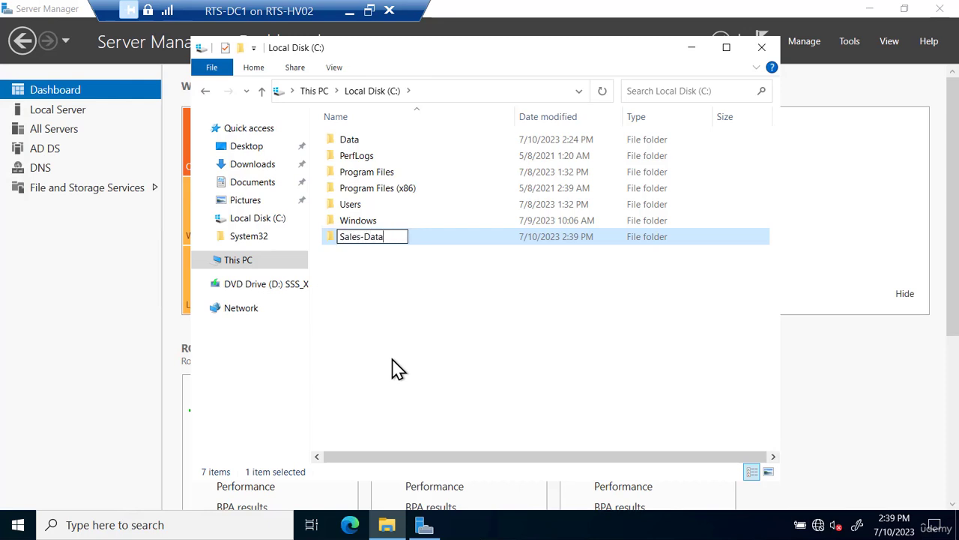
click(393, 359)
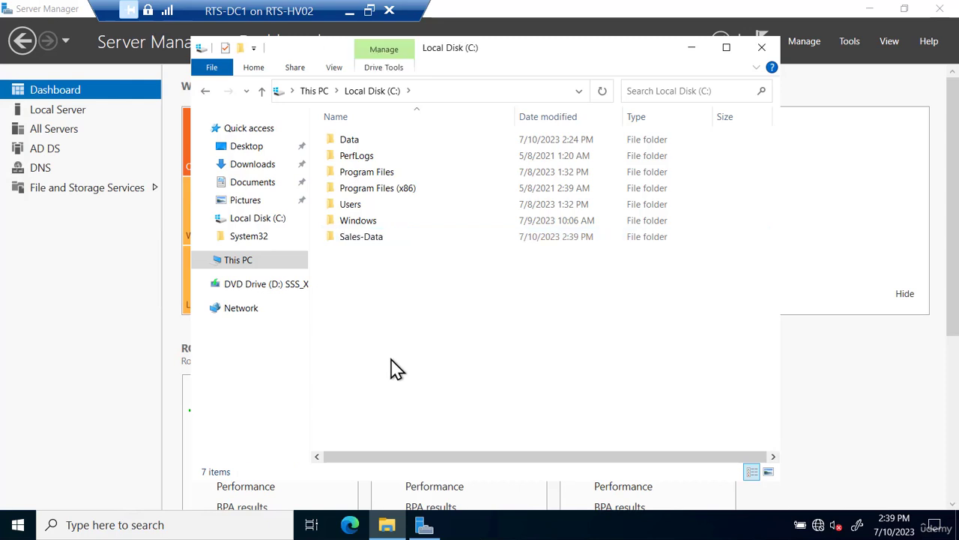
right_click(371, 240)
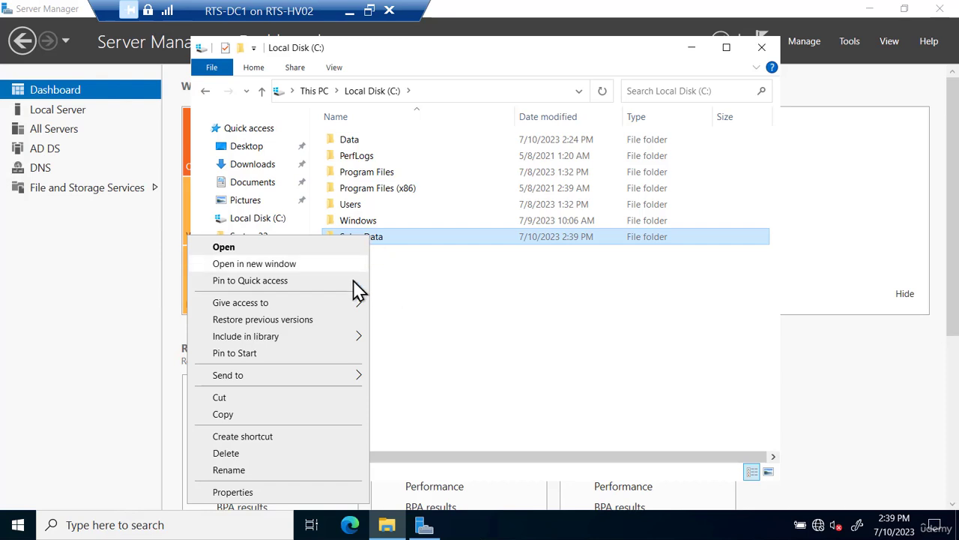
click(233, 492)
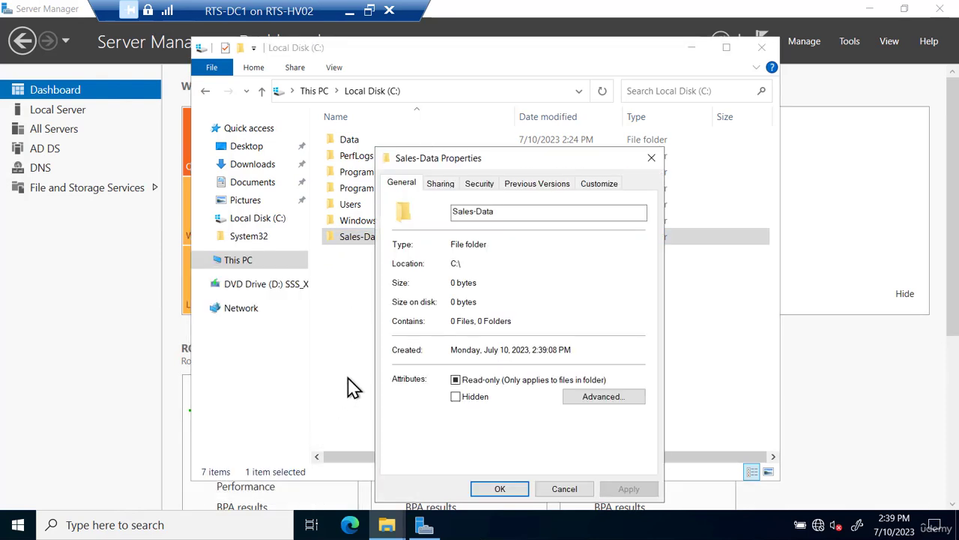
- Share the folder as Sales-Data with Full Control allowed for Everyone
click(443, 185)
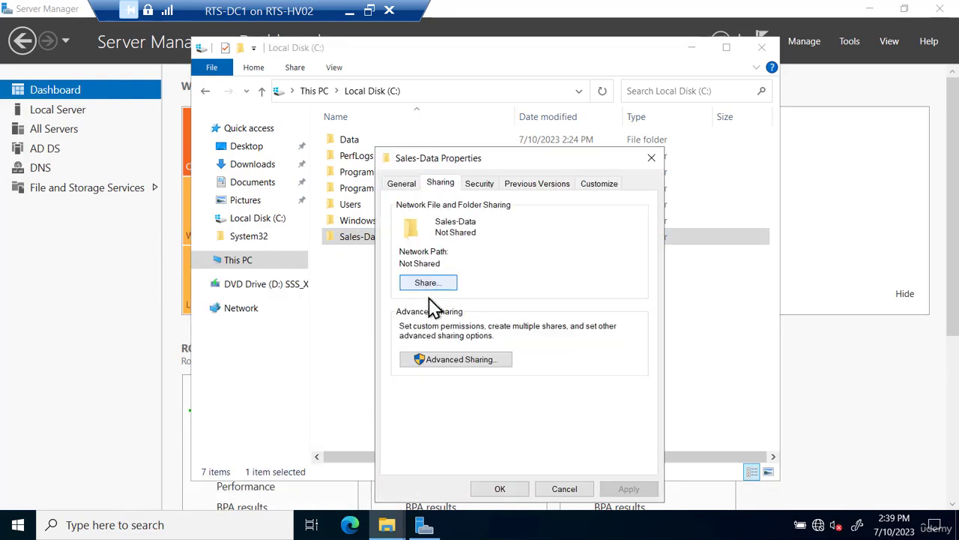
click(431, 359)
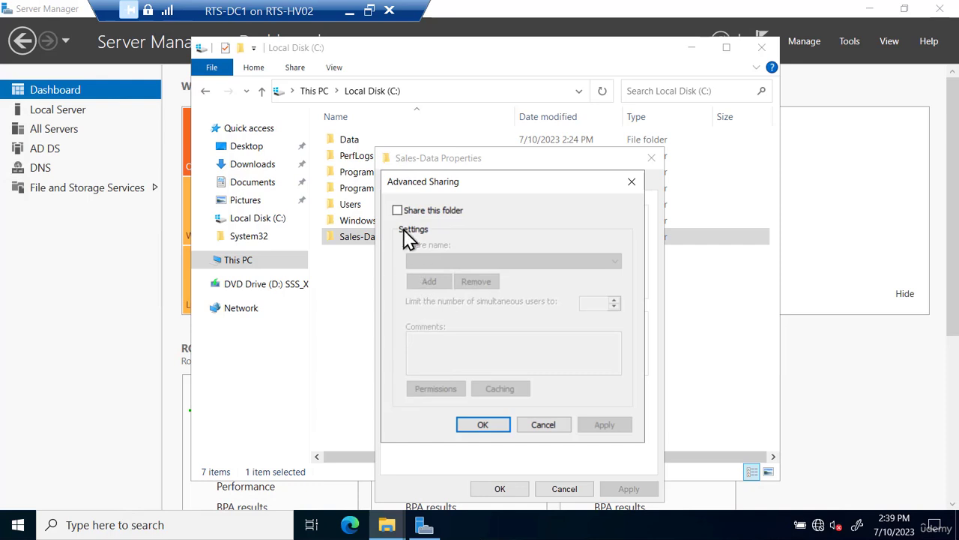
click(398, 212)
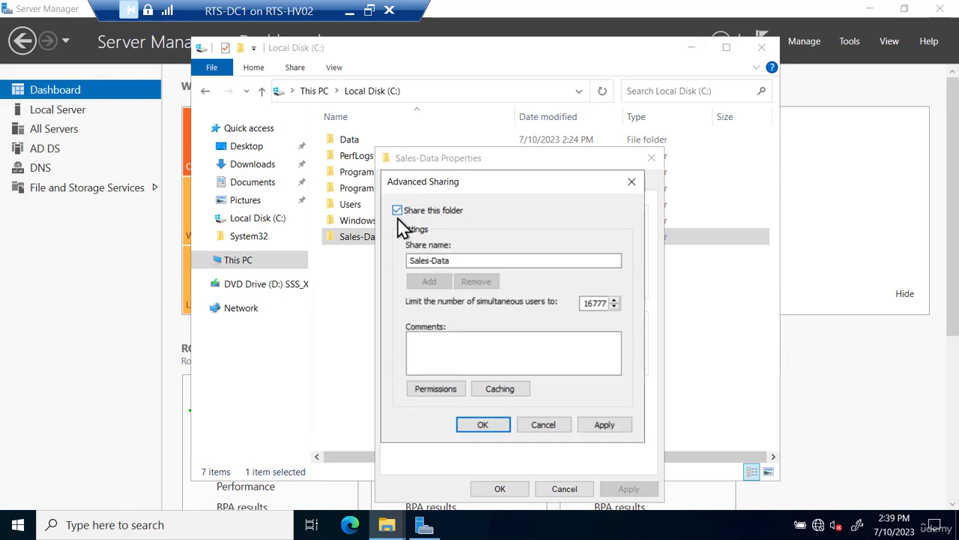
click(438, 389)
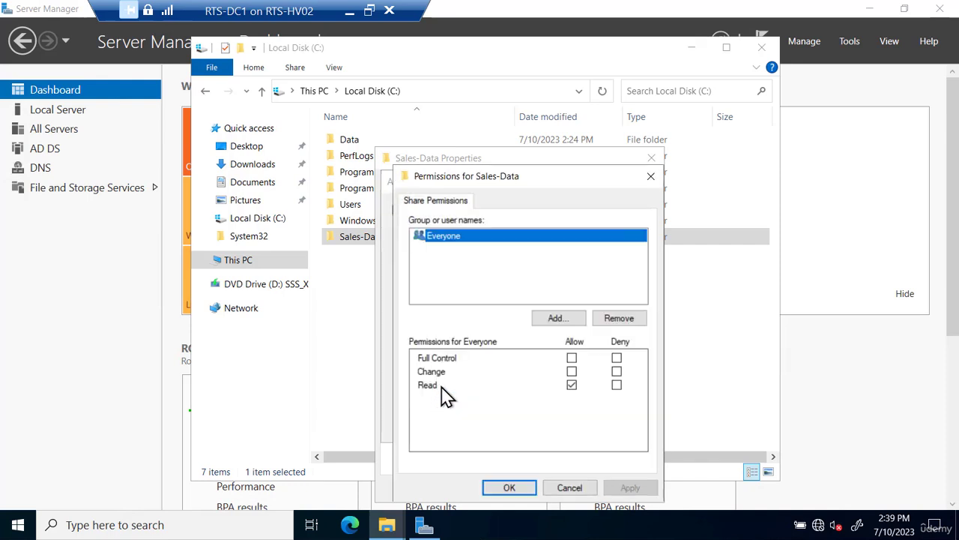
click(571, 358)
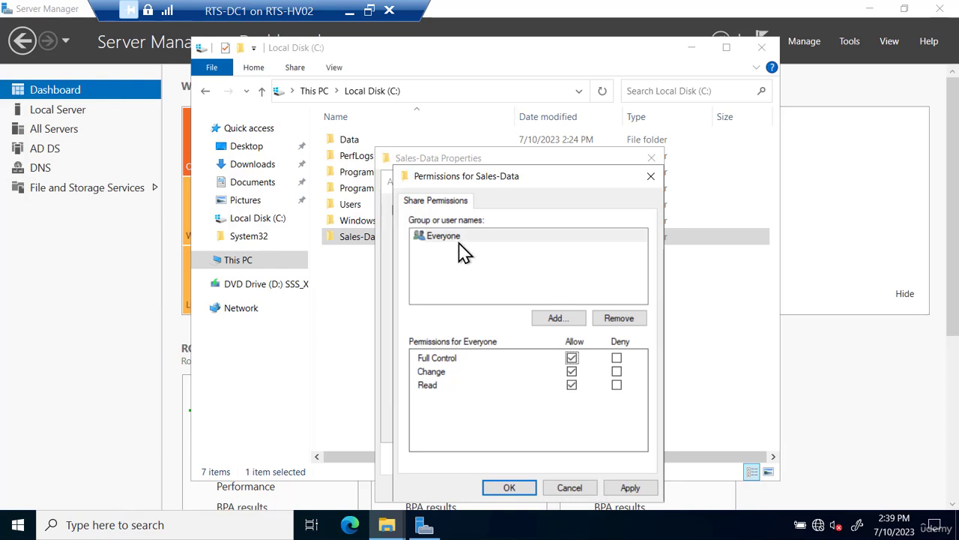
click(515, 492)
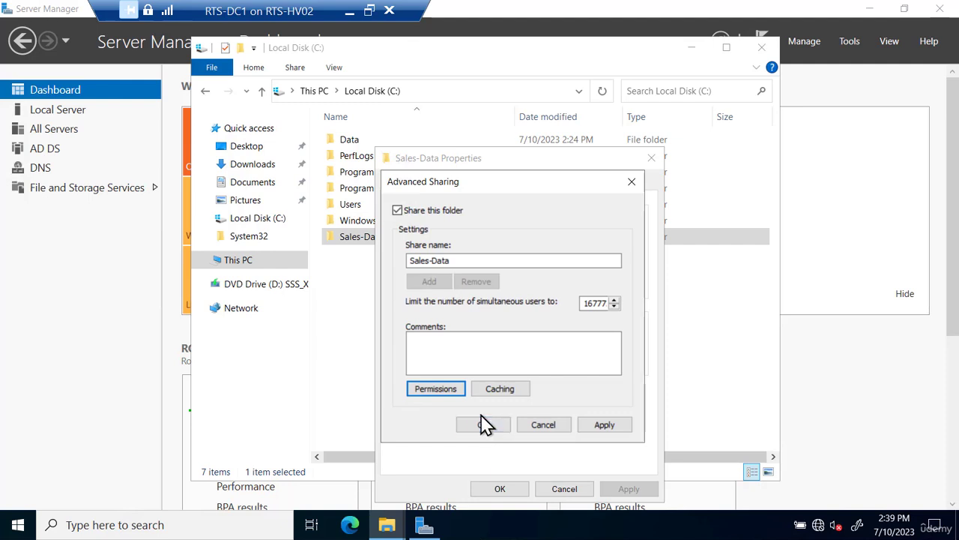
click(494, 430)
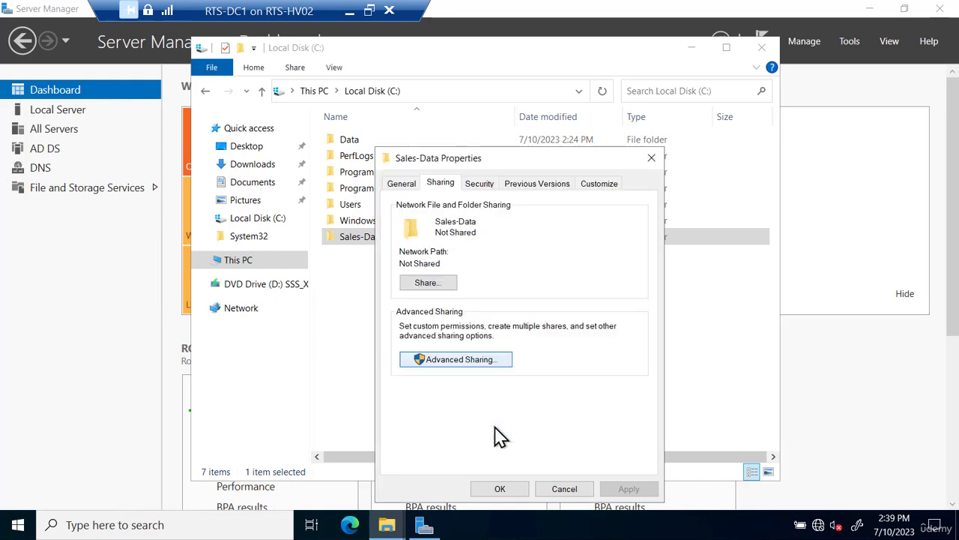
click(500, 490)
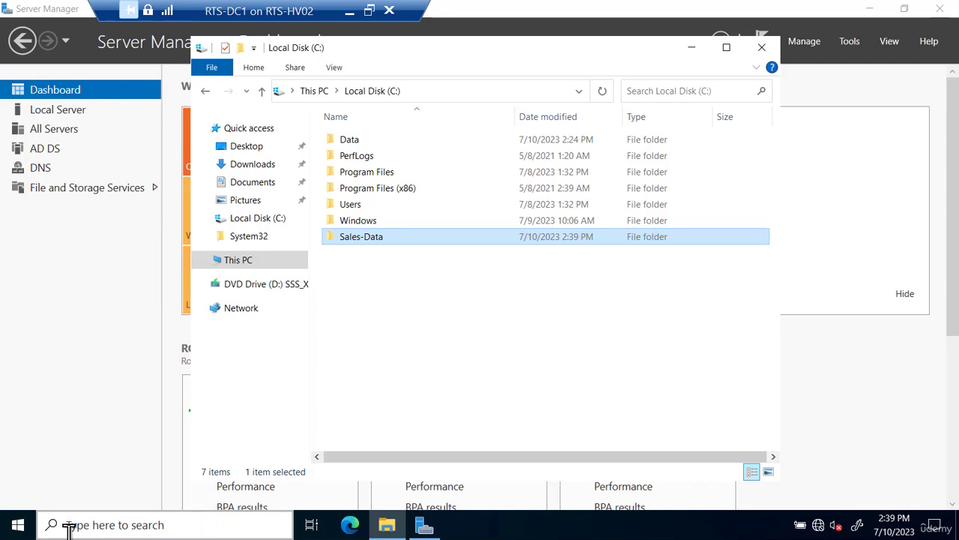
- Browse to \\rts-dc1 via Run, check the empty Sales-Data share, then close both Explorer windows
right_click(18, 525)
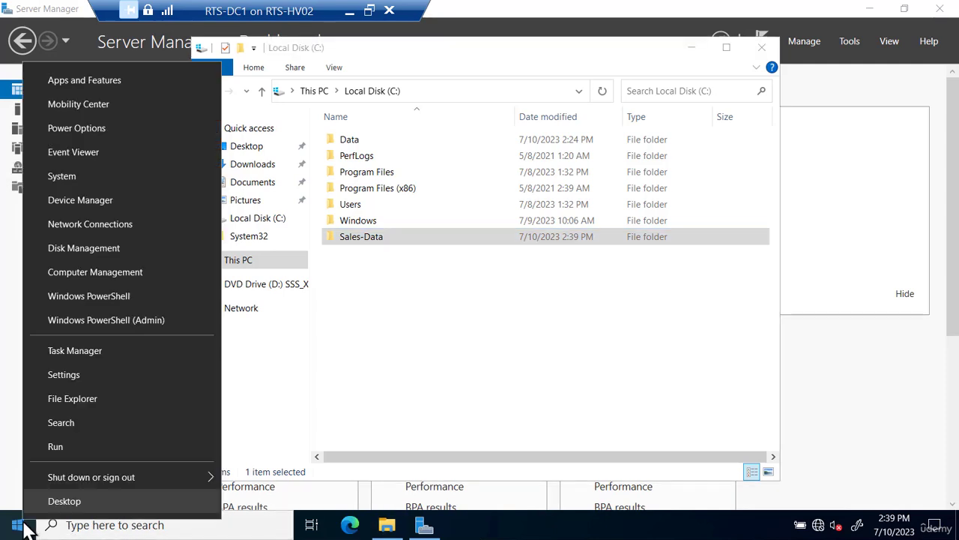
click(56, 446)
text(\)
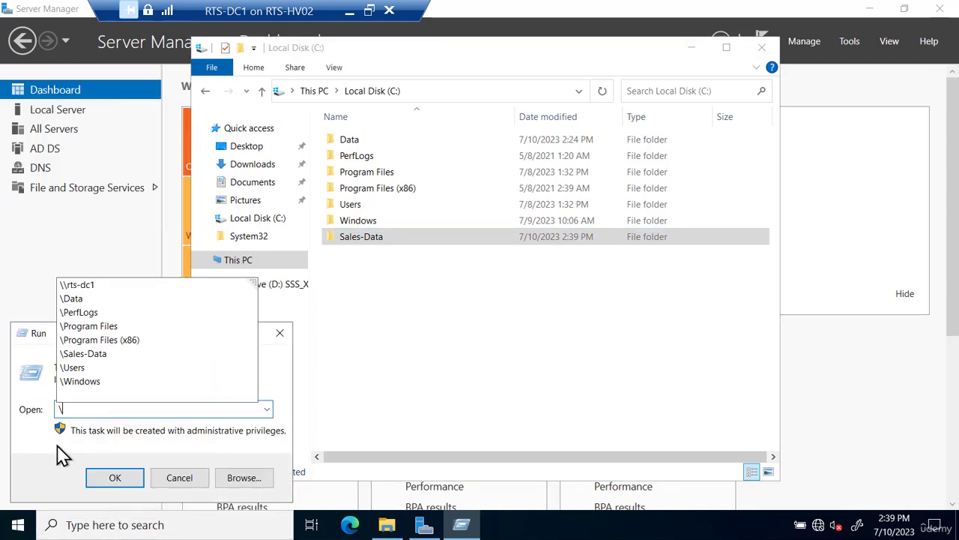
text(rts-dc)
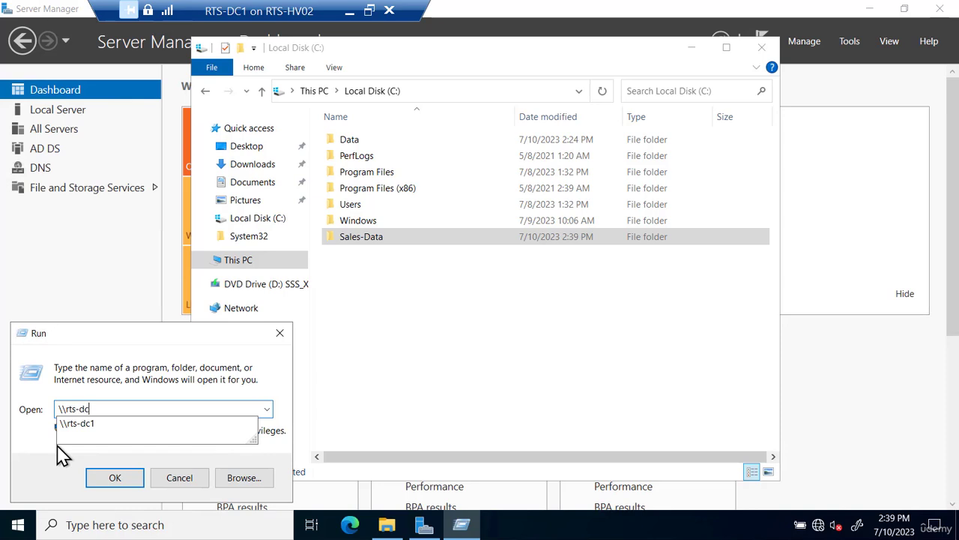
text(1)
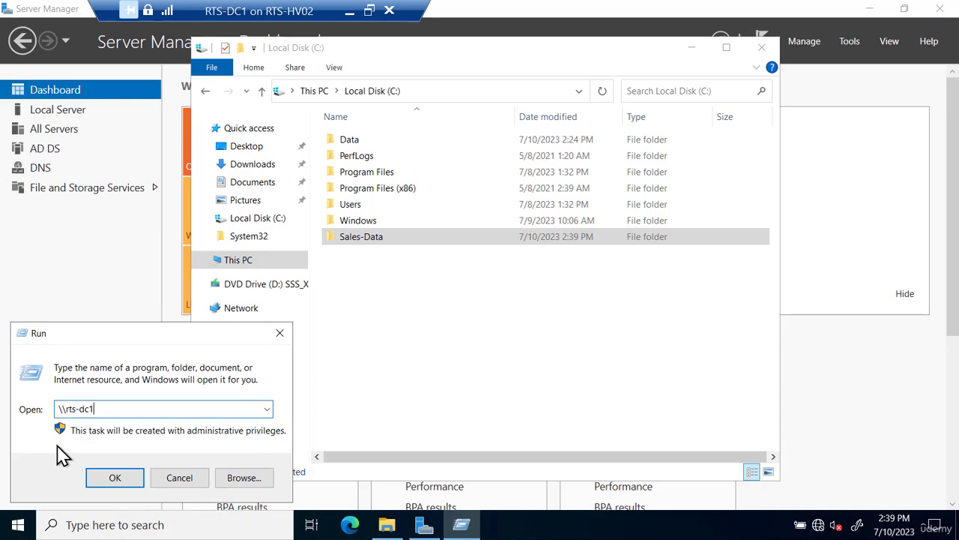
click(112, 479)
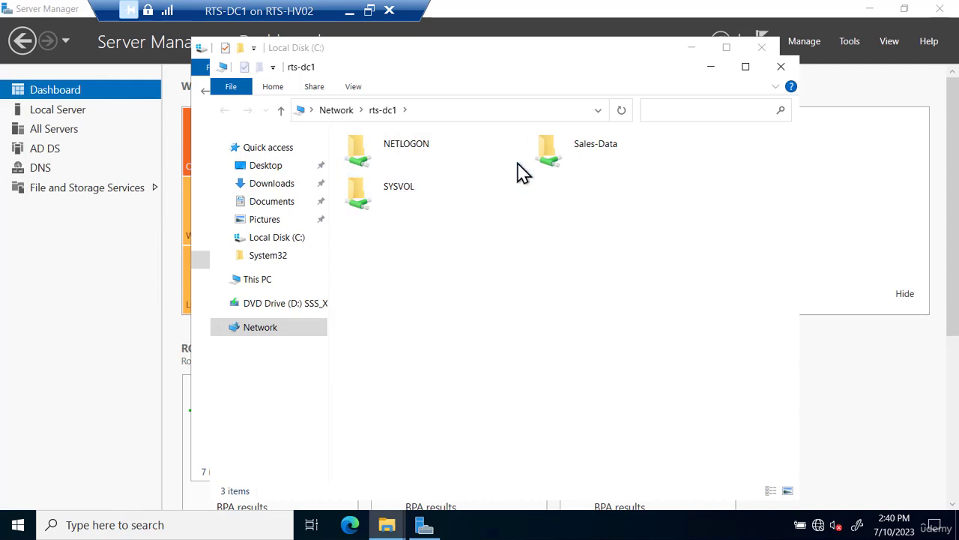
double_click(568, 162)
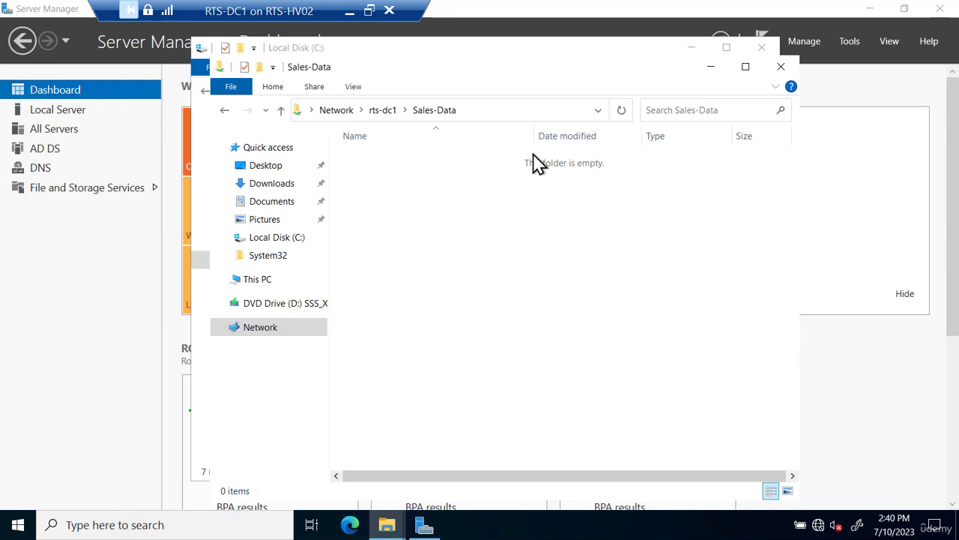
click(385, 111)
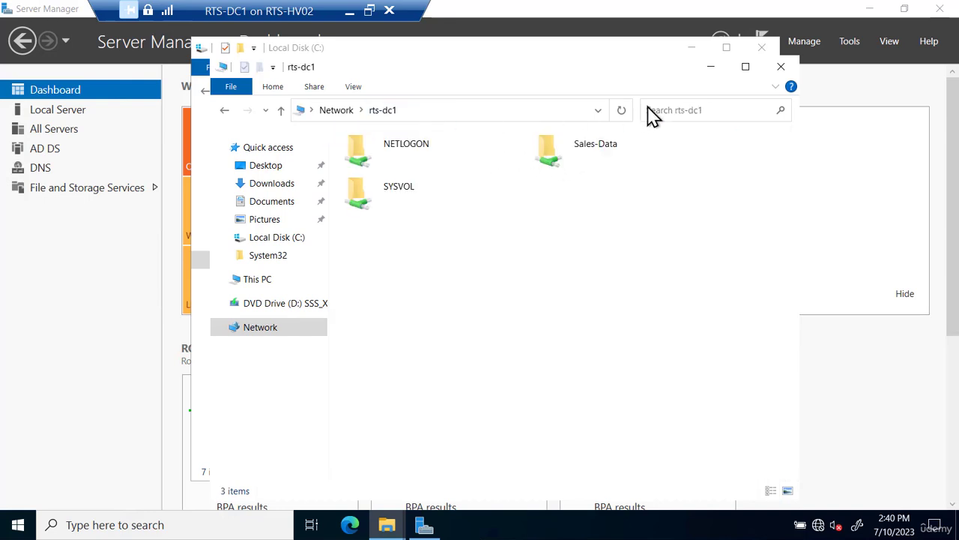
click(780, 66)
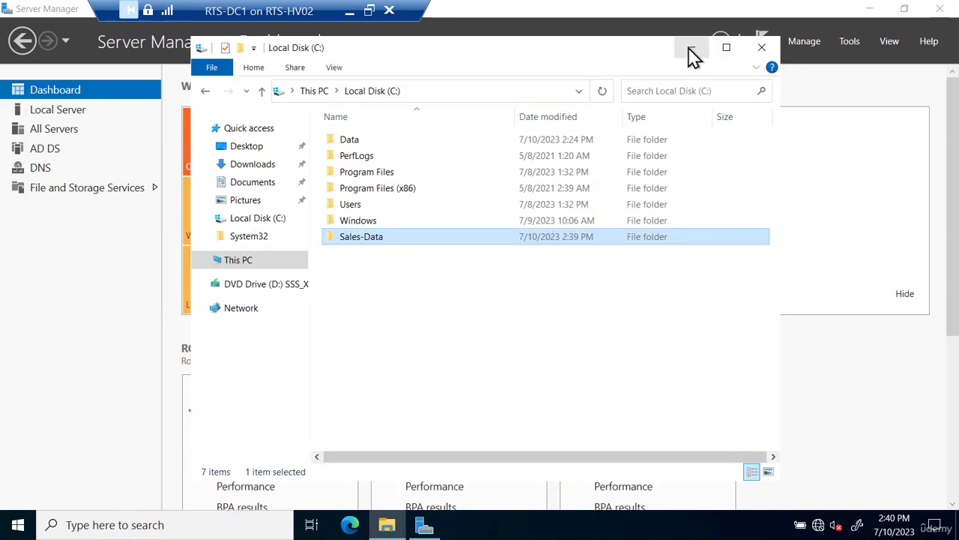
click(763, 54)
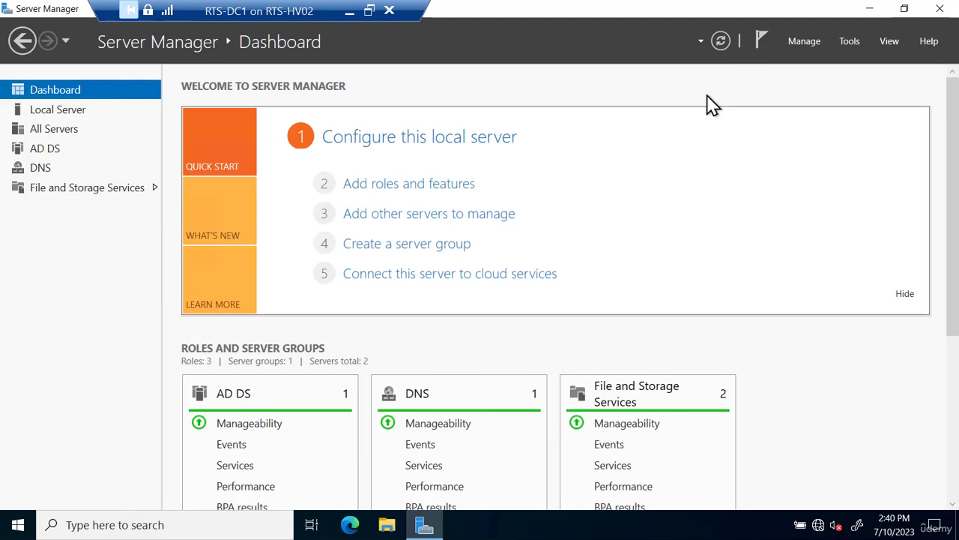
- Launch Group Policy Management and select the rtsnetworking.local domain
click(849, 42)
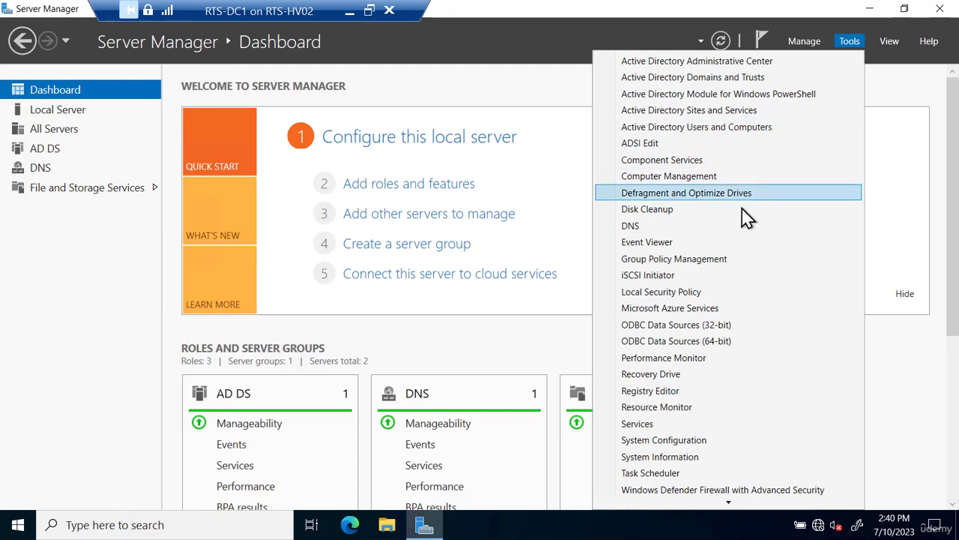
click(727, 259)
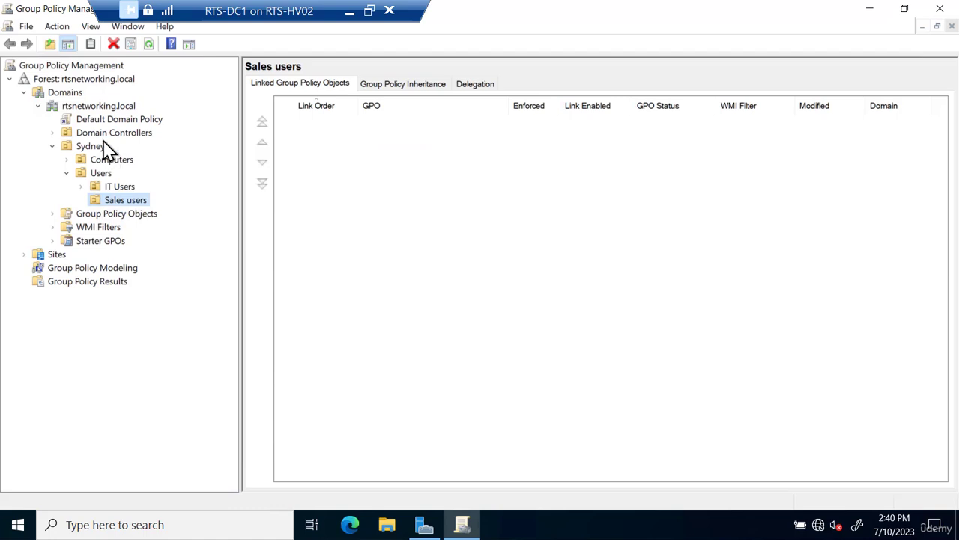
click(105, 107)
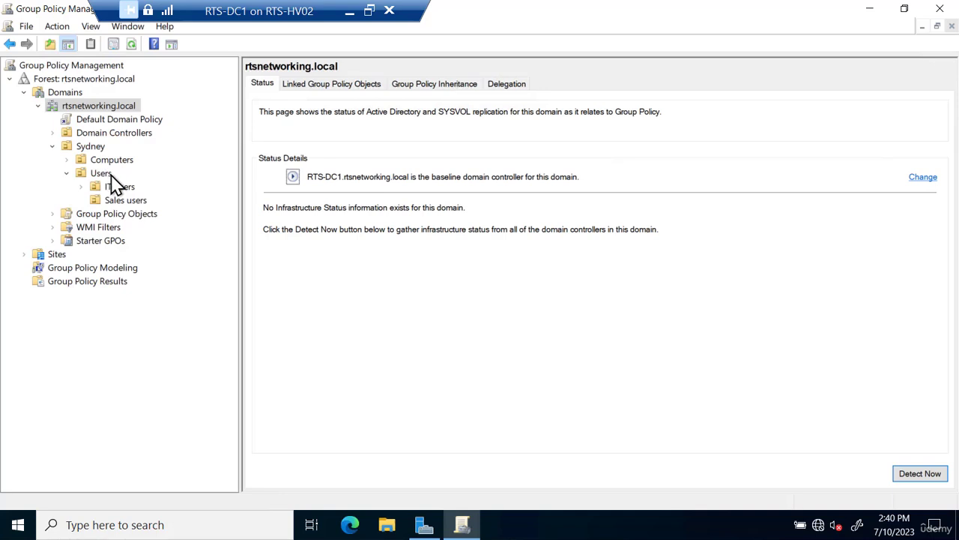
- Create the Sales-Redirect GPO linked to Sales users and expand the OU to show it
right_click(138, 208)
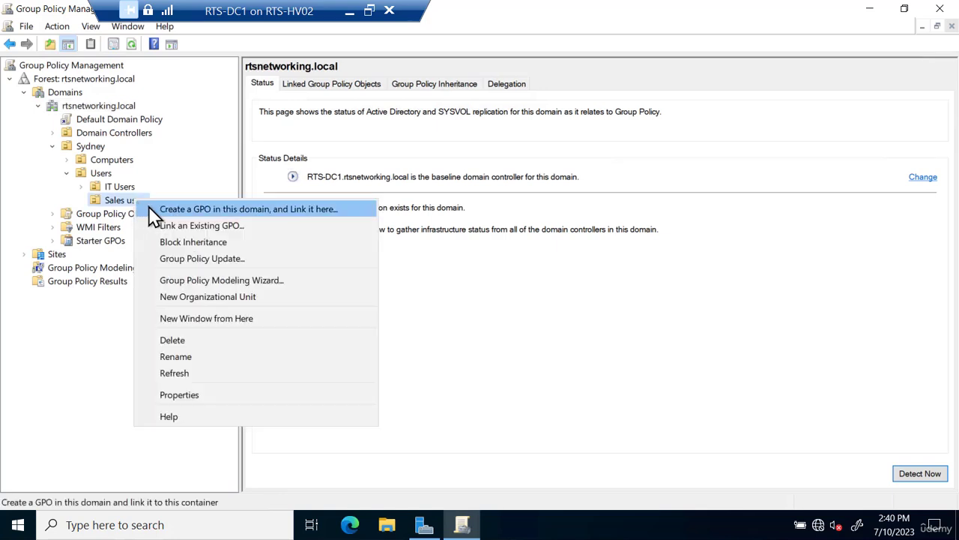
click(218, 210)
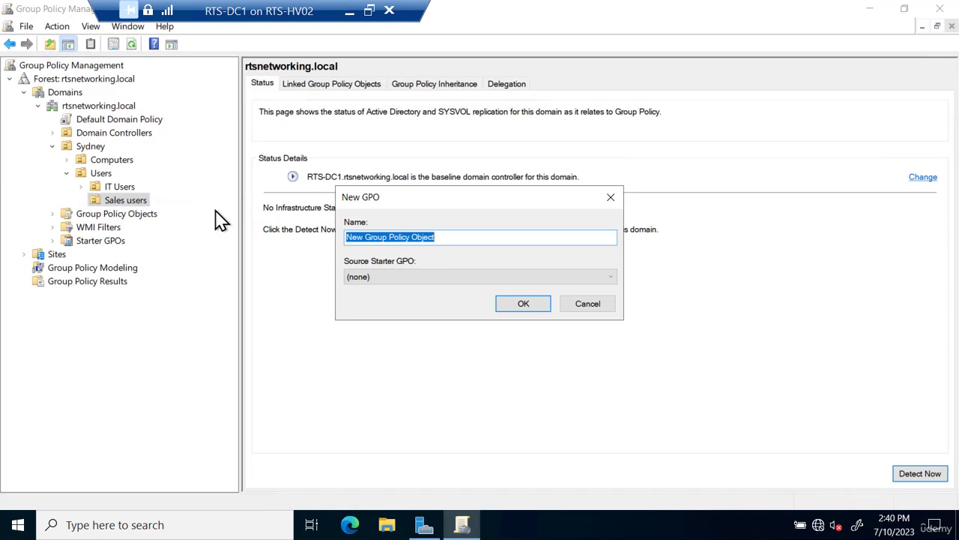
text(Sales-Redirect)
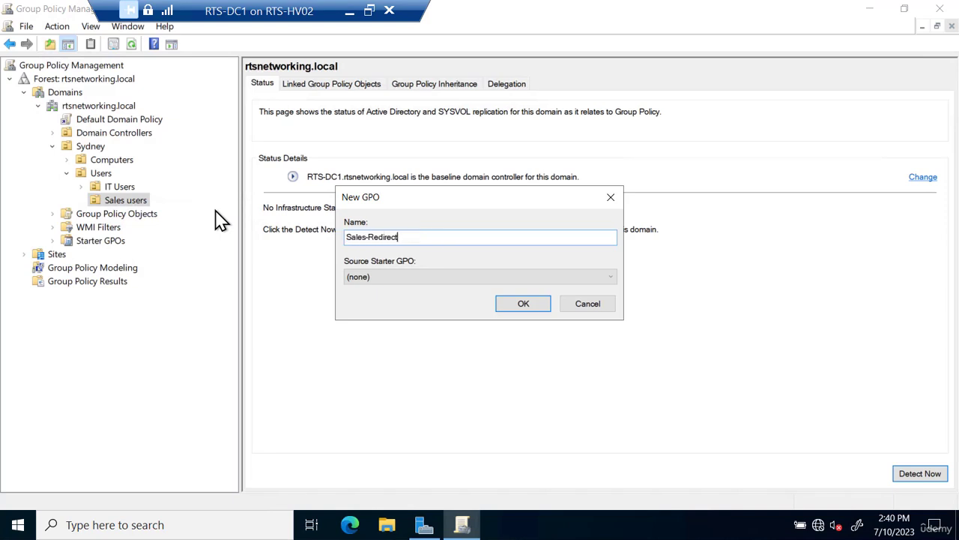
click(523, 305)
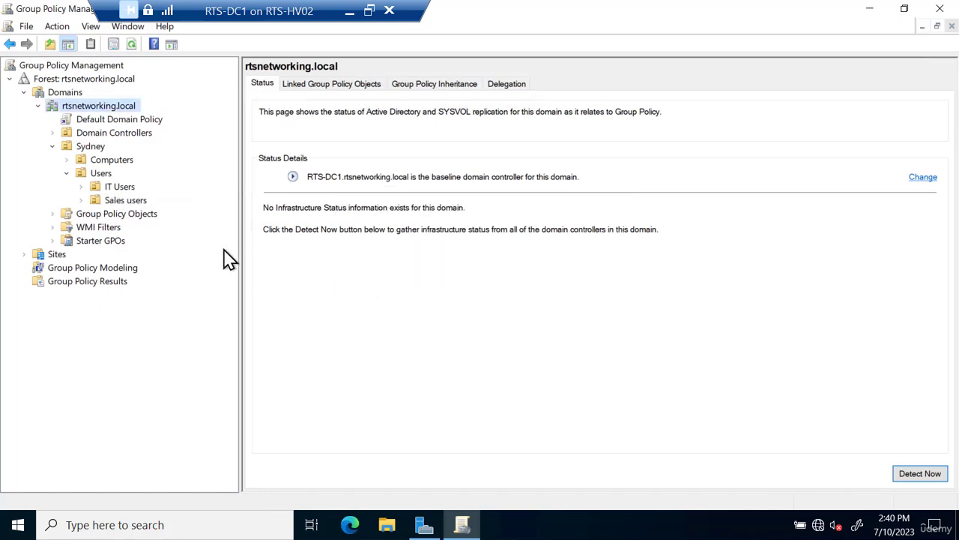
click(129, 202)
double_click(129, 202)
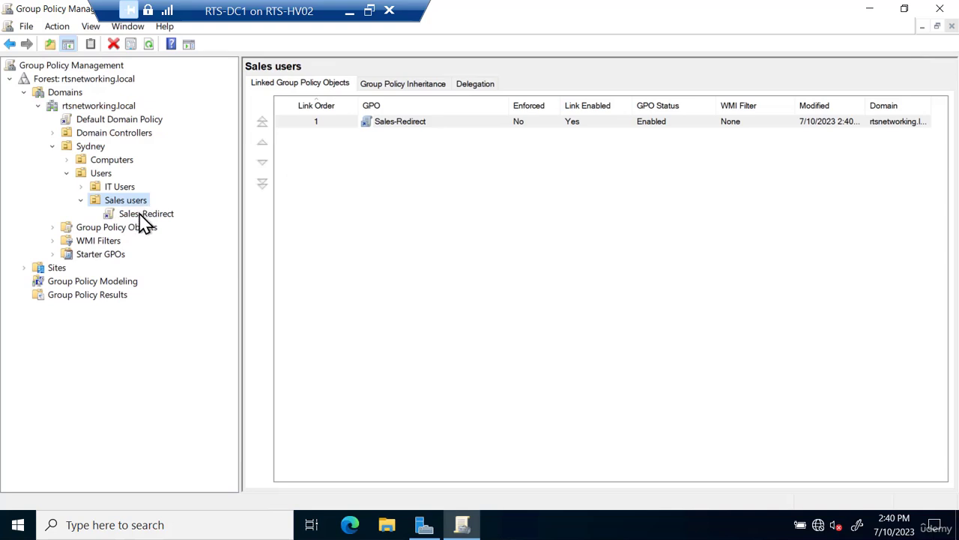
- Open Sales-Redirect in a maximized Group Policy Management Editor
right_click(151, 214)
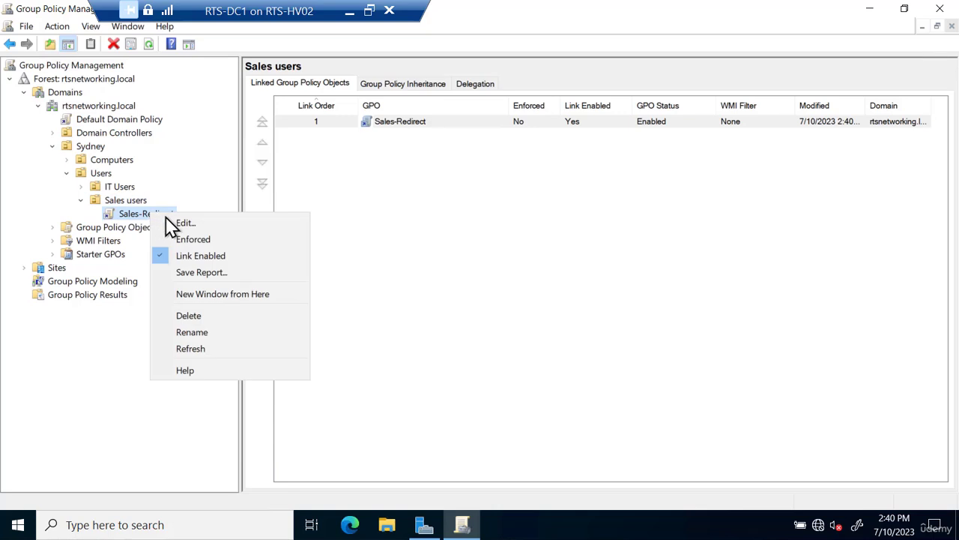
click(186, 223)
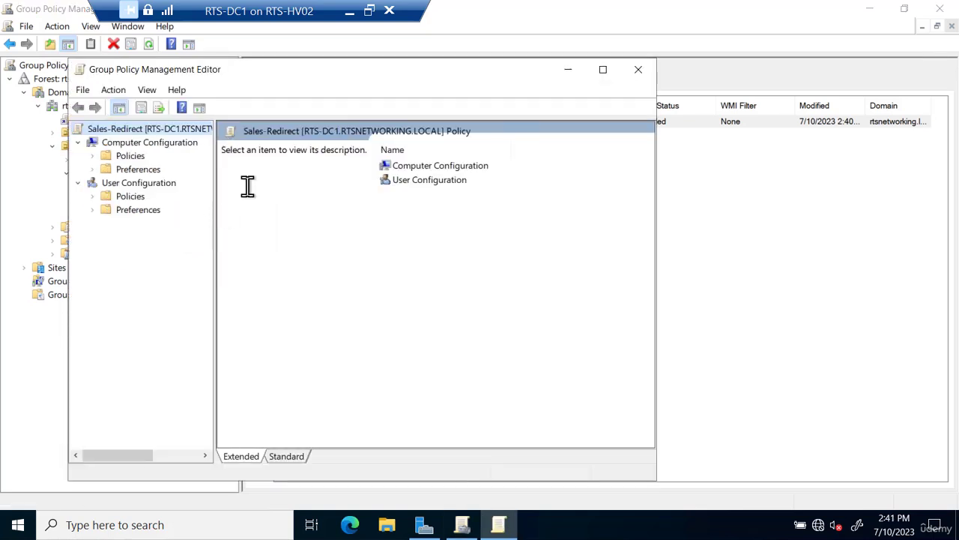
double_click(393, 69)
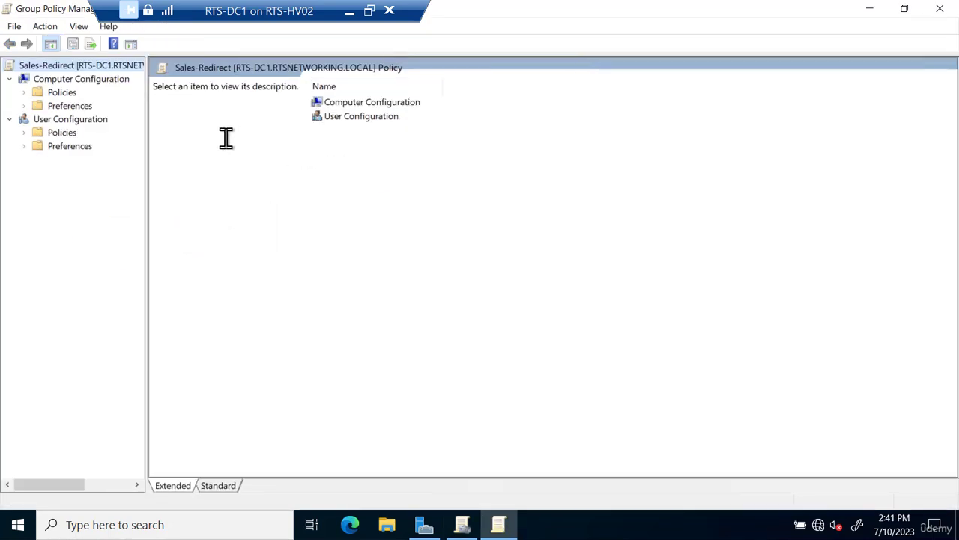
- Expand User Configuration > Windows Settings > Folder Redirection and open the Documents properties
click(24, 133)
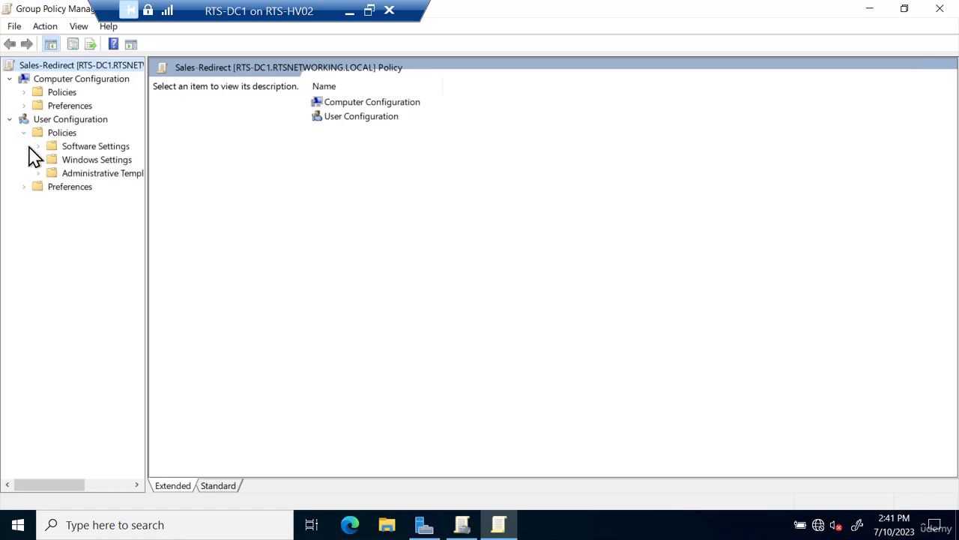
click(39, 160)
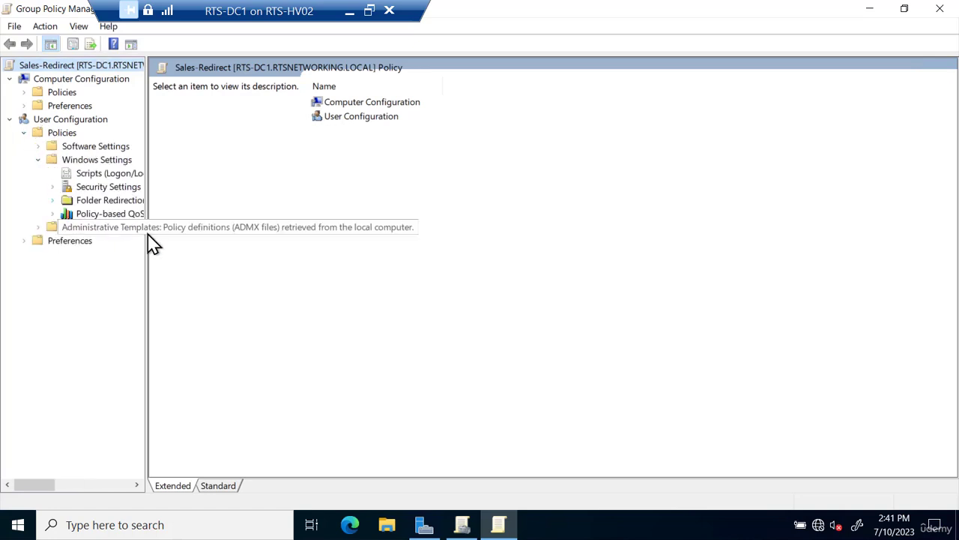
drag(148, 236, 231, 240)
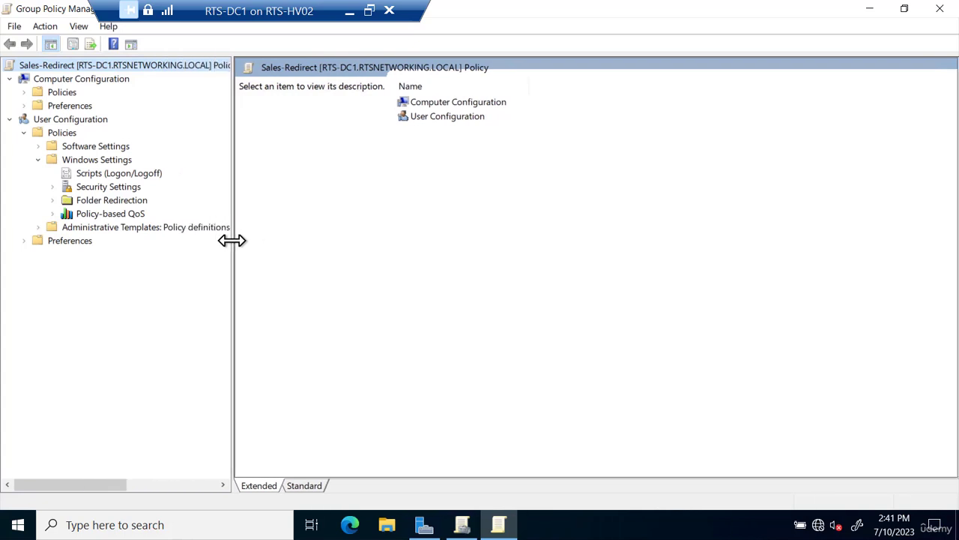
click(54, 201)
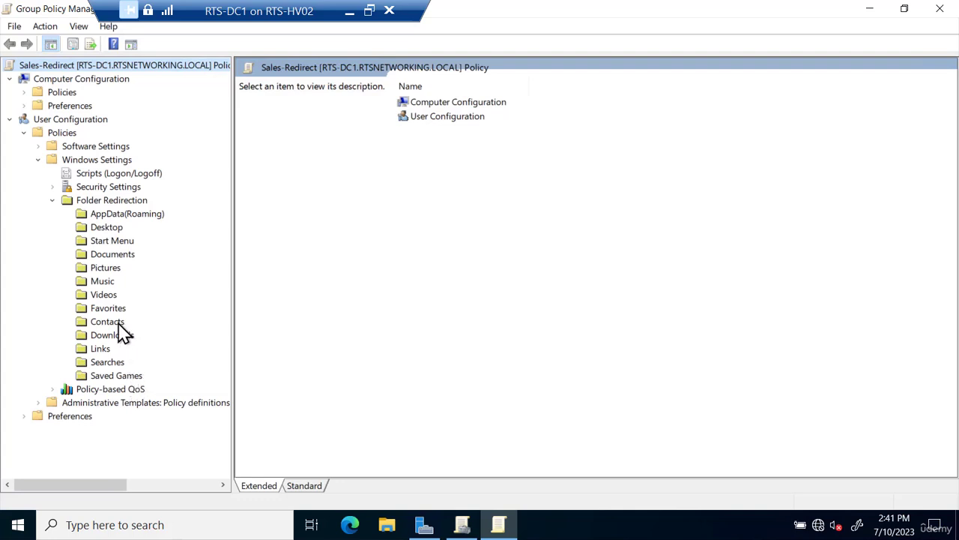
right_click(114, 261)
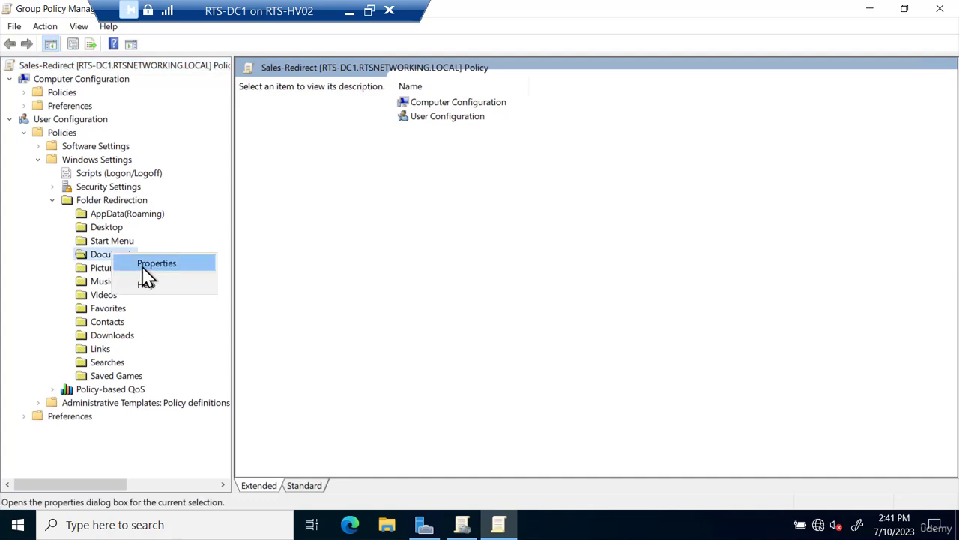
click(144, 267)
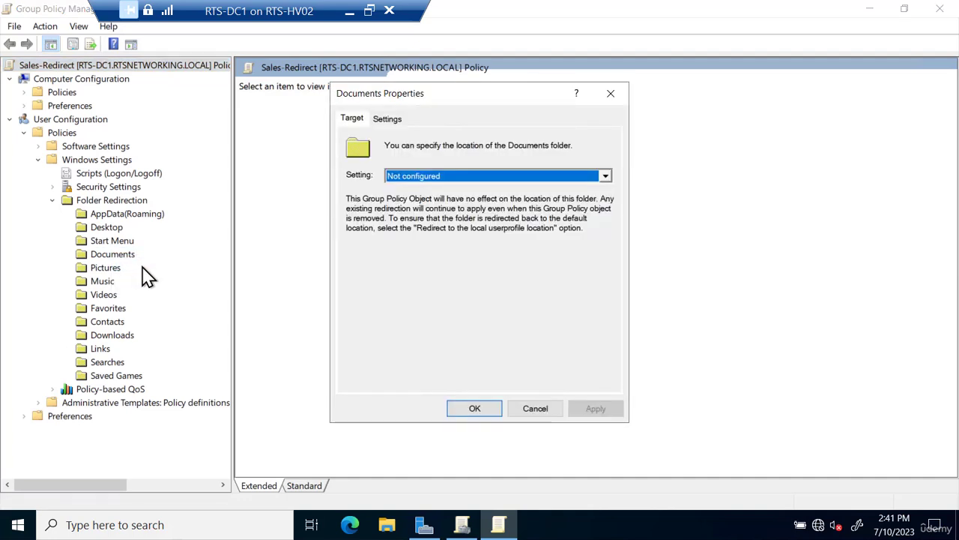
- Set Documents redirection to Advanced, per-group locations, and add a group location
click(401, 180)
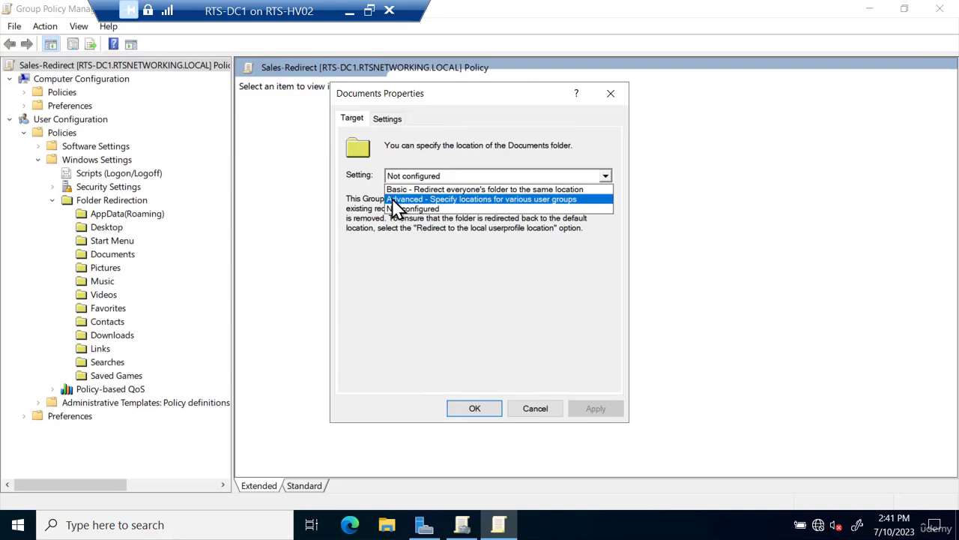
click(392, 199)
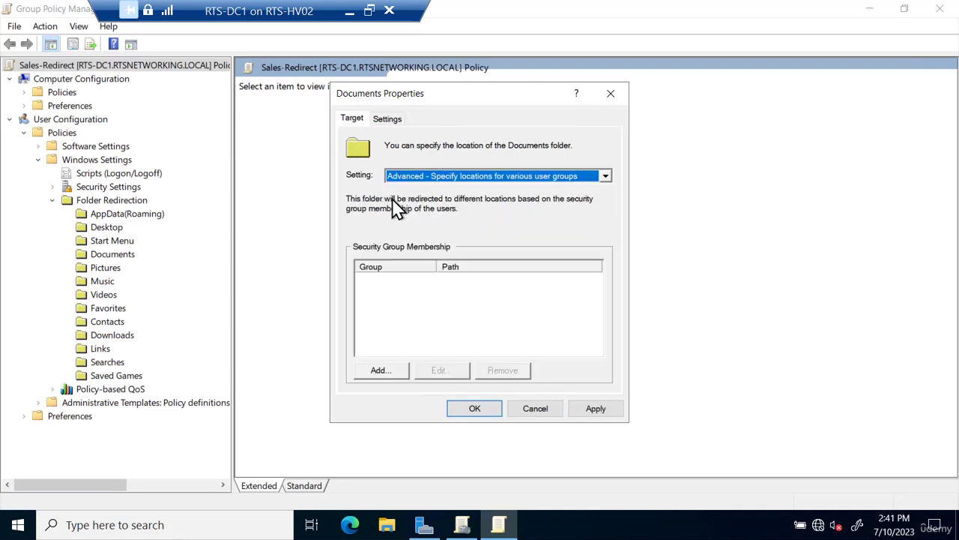
click(380, 373)
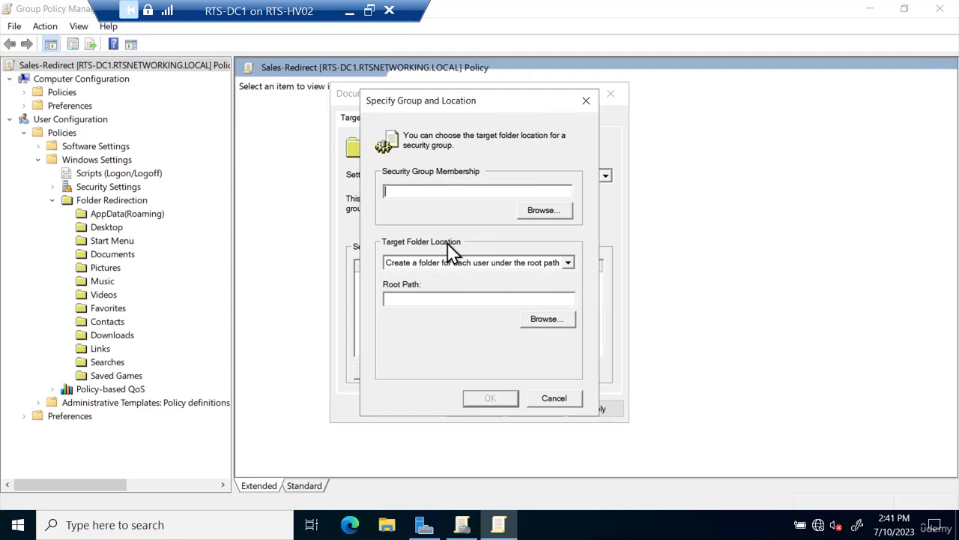
- Find all groups and choose BUILTIN\Backup Operators as the security group
click(539, 210)
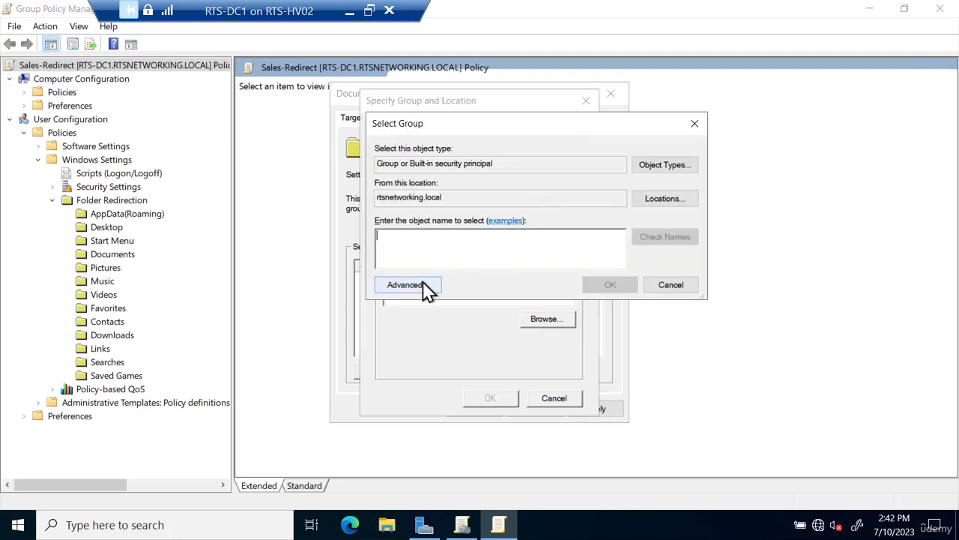
click(404, 284)
click(706, 220)
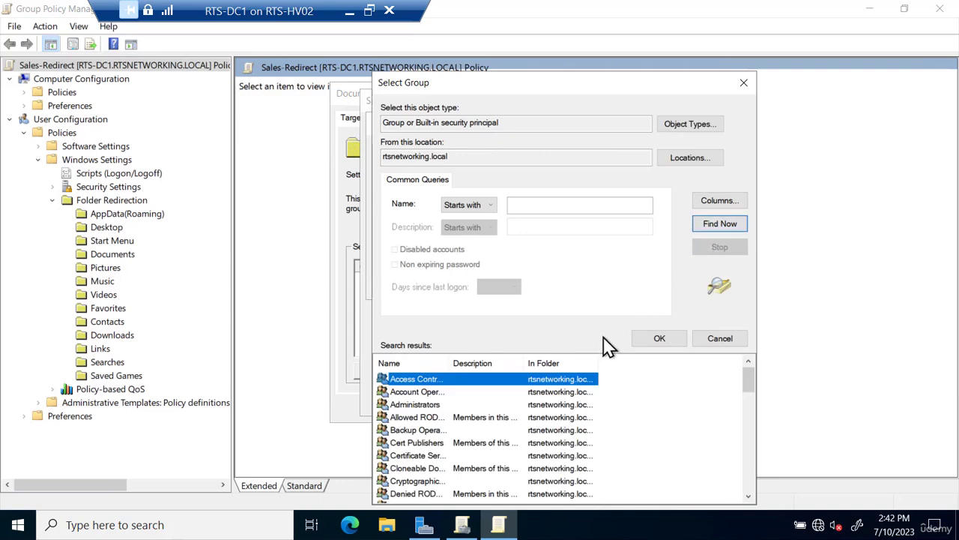
double_click(429, 431)
click(609, 286)
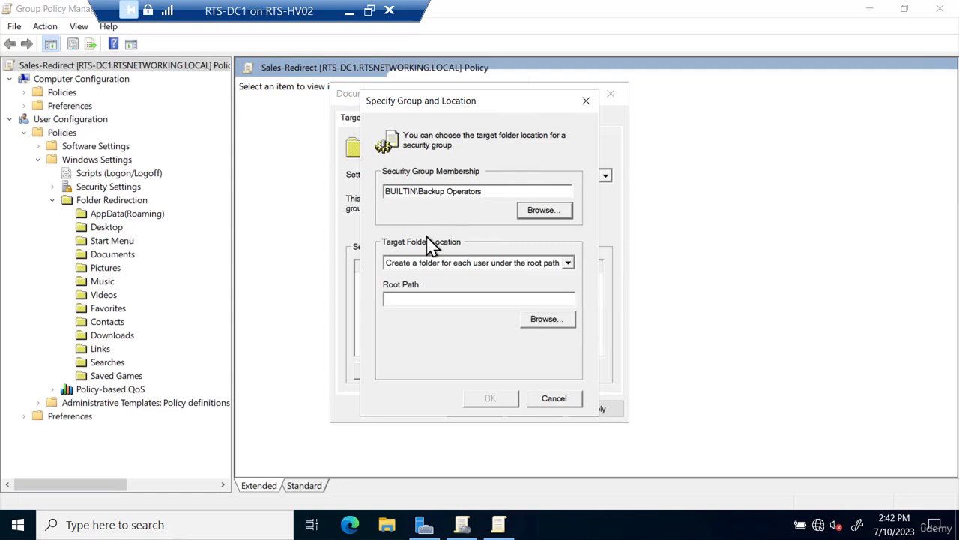
click(406, 297)
- Cancel the group location, switch to Basic, and enter root path \\rts-dc1\sales-data
click(554, 398)
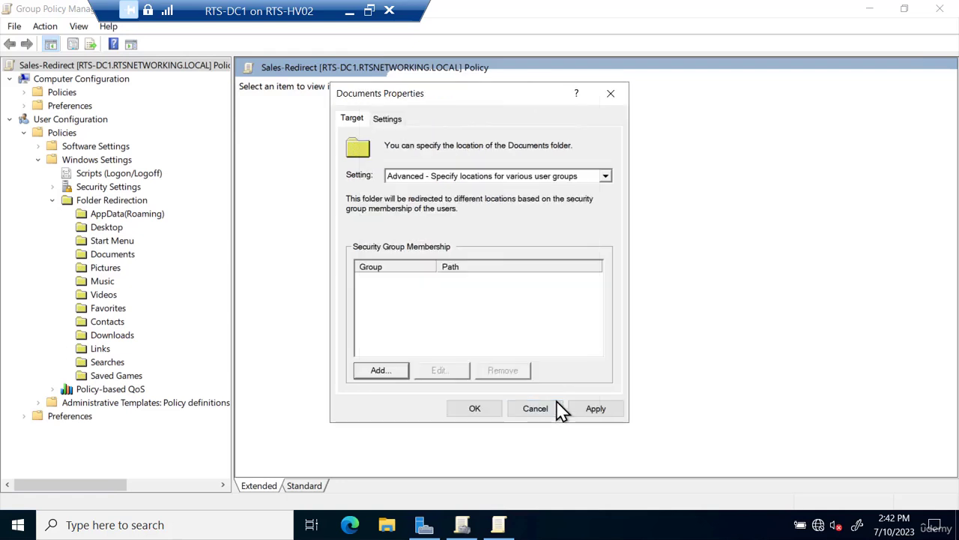
click(431, 177)
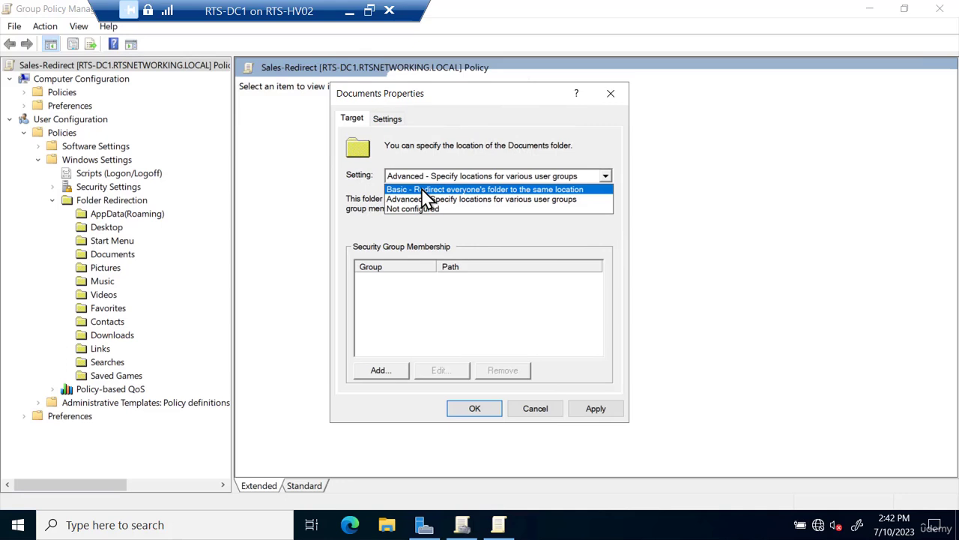
click(427, 189)
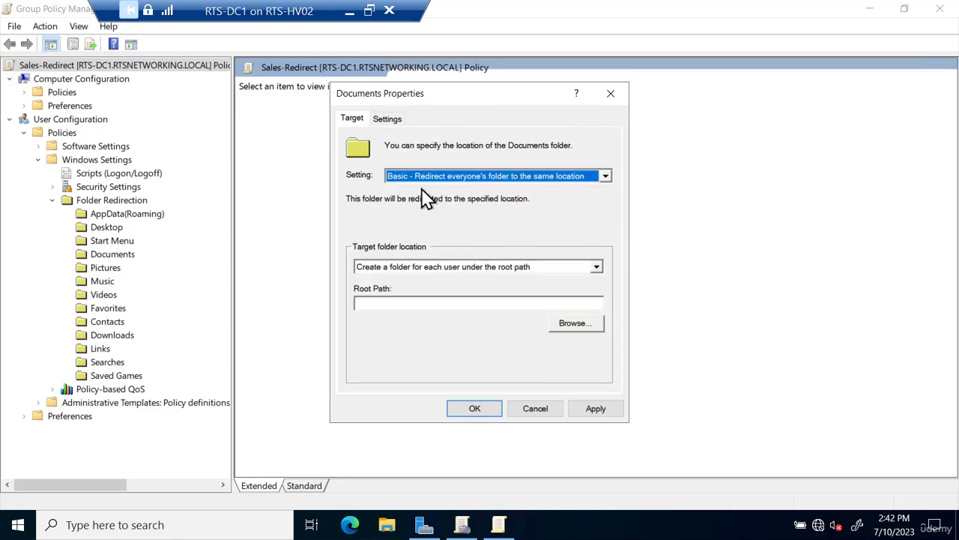
click(372, 302)
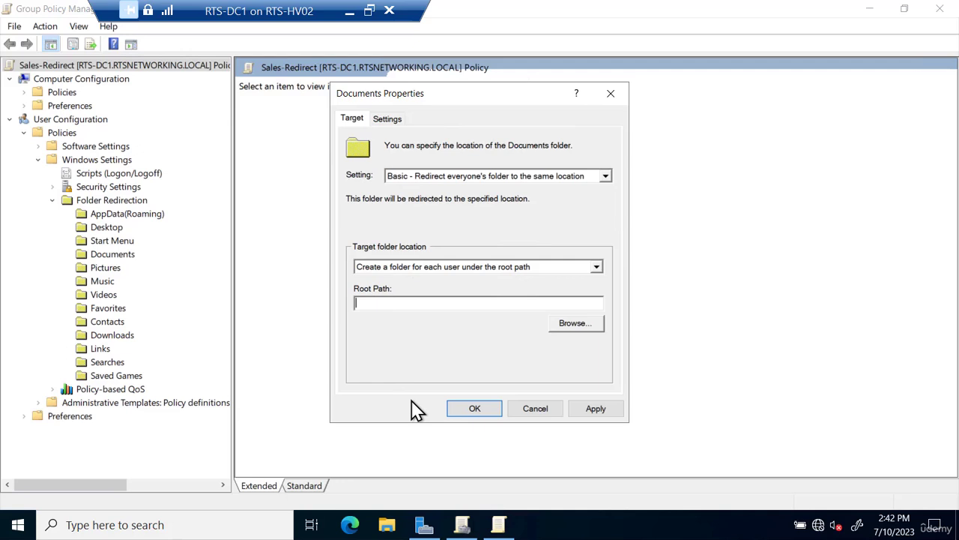
text(\\rts-dc1\sales)
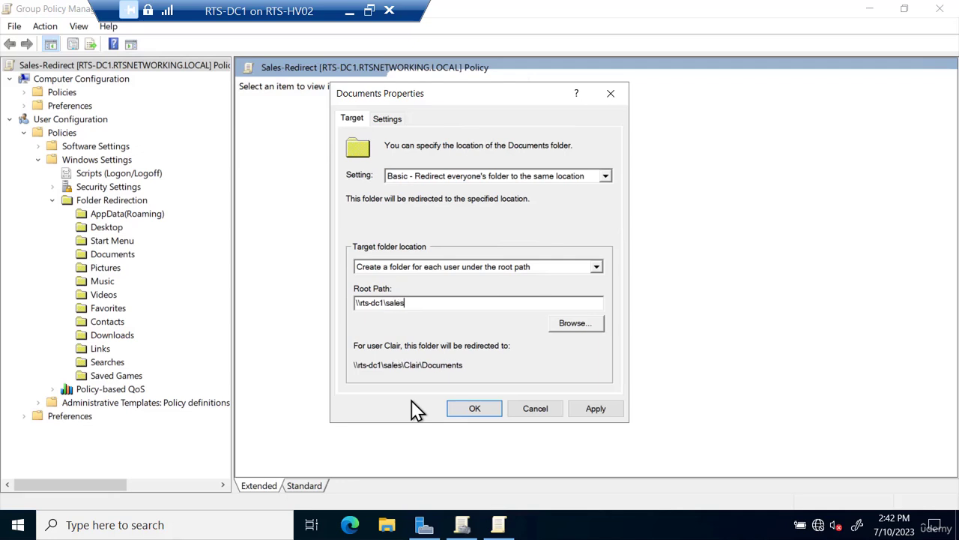
text(-data)
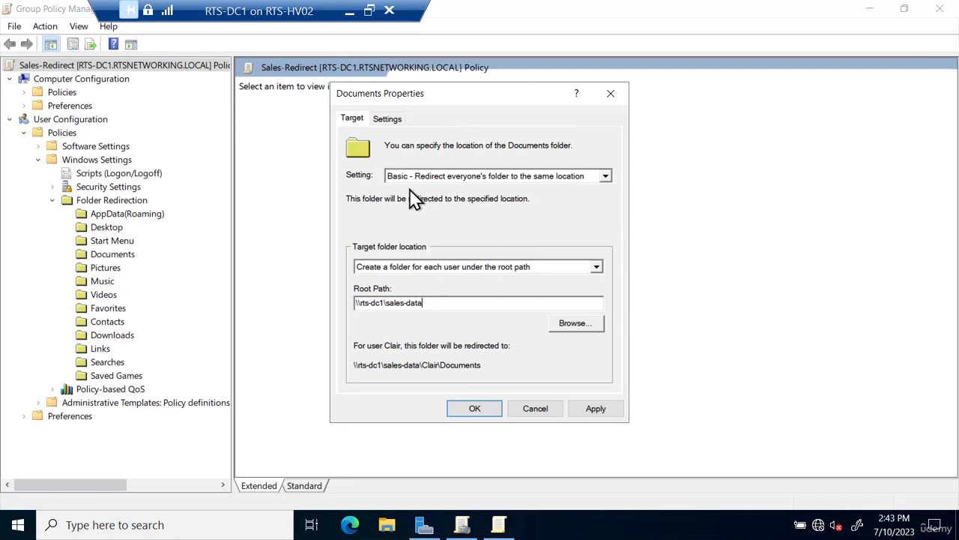
- Review the Documents Settings tab: exclusive rights, move contents, and policy removal options
click(387, 120)
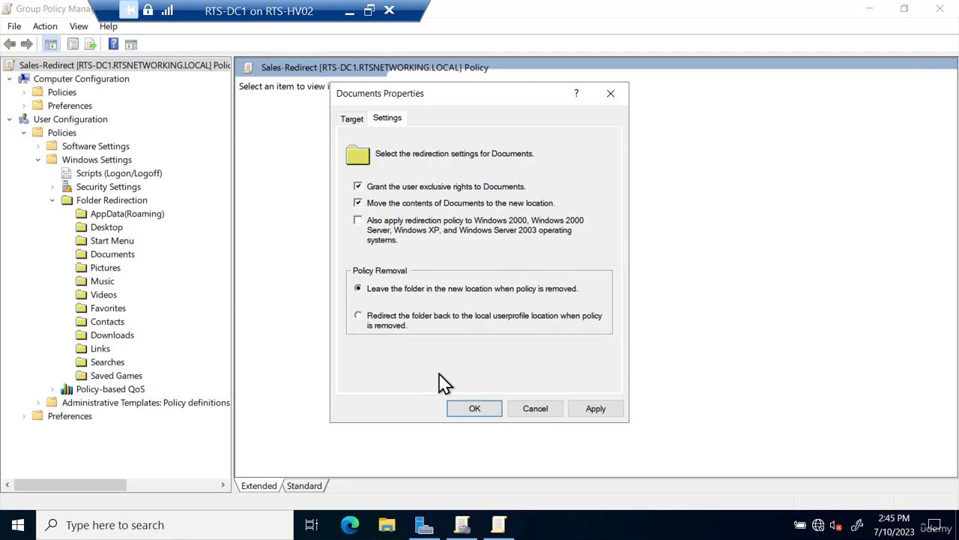
- Keep 'Leave the folder in the new location', apply the settings and accept the warning
click(367, 325)
click(411, 292)
click(470, 407)
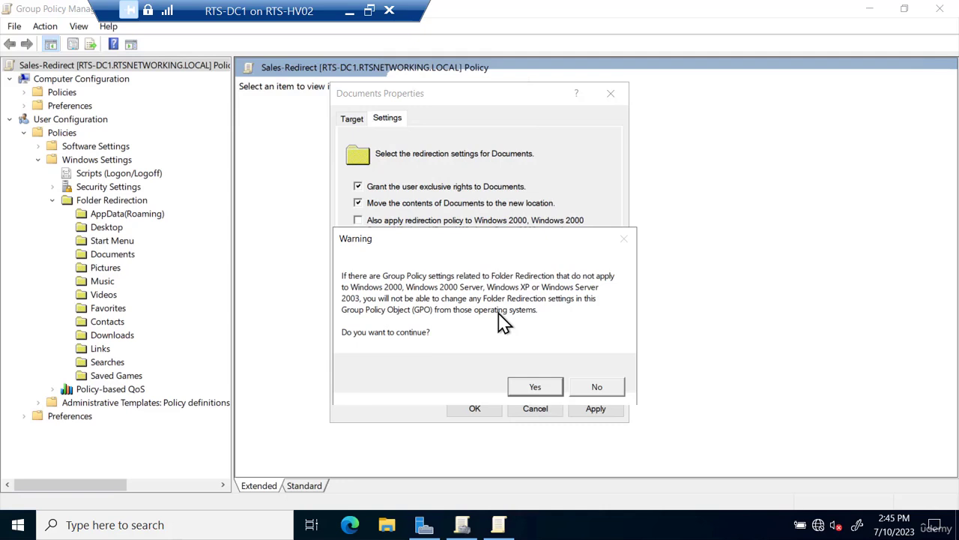
click(535, 387)
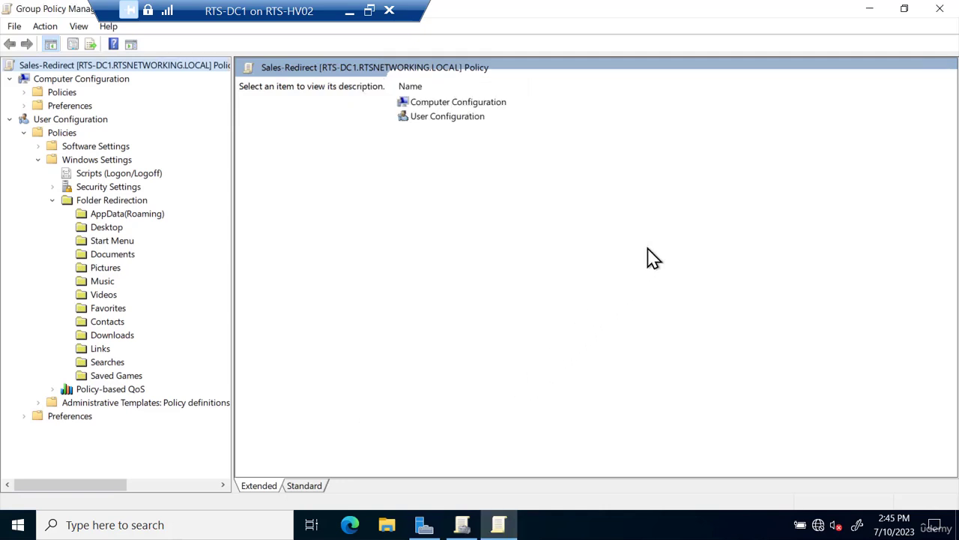
- Launch Active Directory Users and Computers and browse to rtsnetworking.local > Sydney > Users > Sales users
click(871, 15)
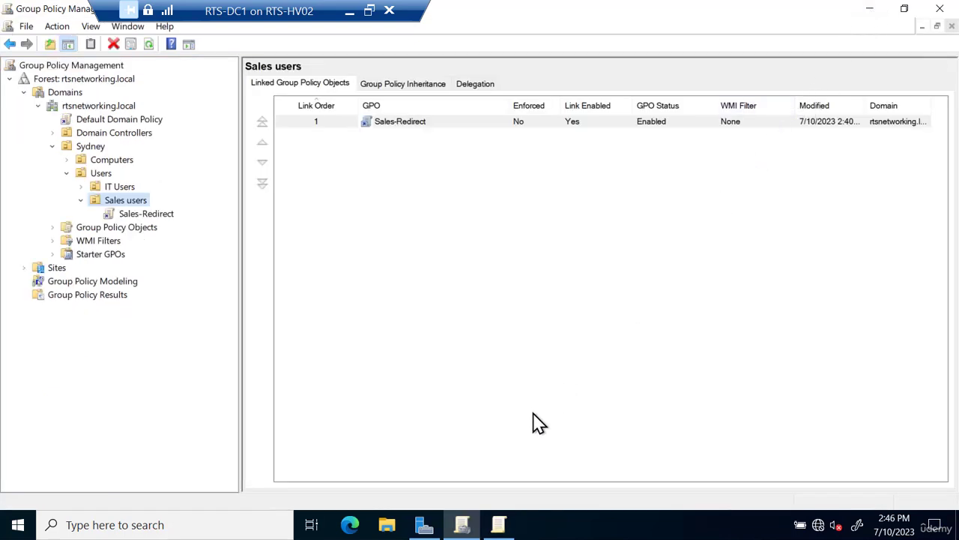
click(424, 524)
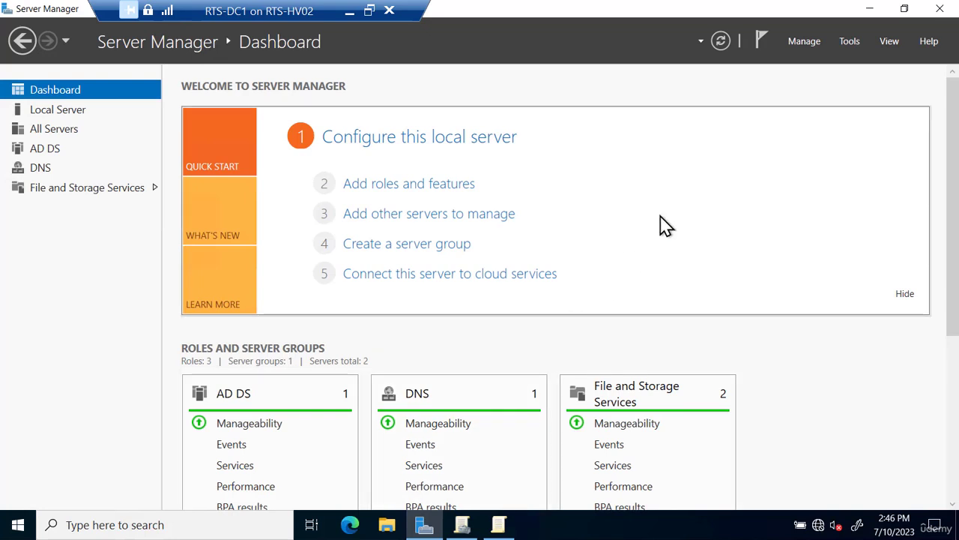
click(847, 42)
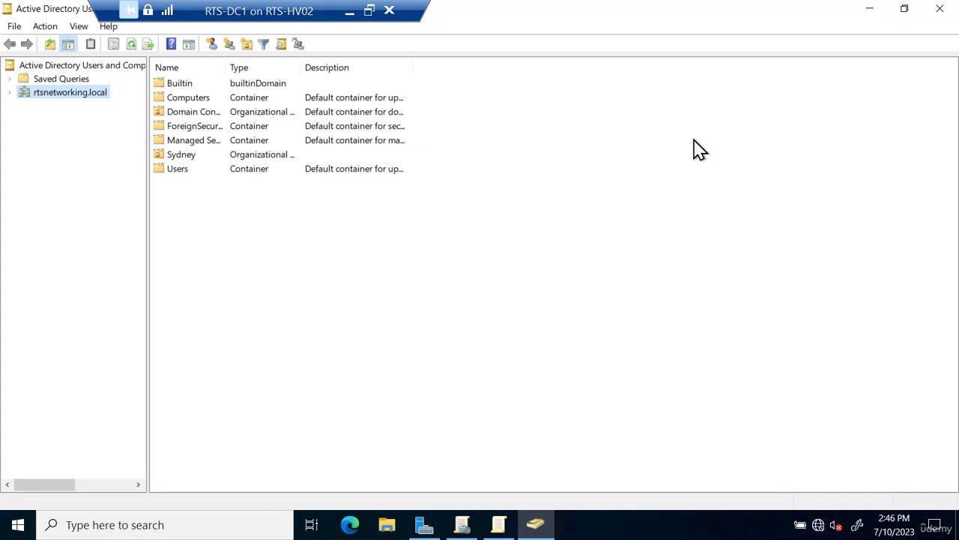
click(9, 92)
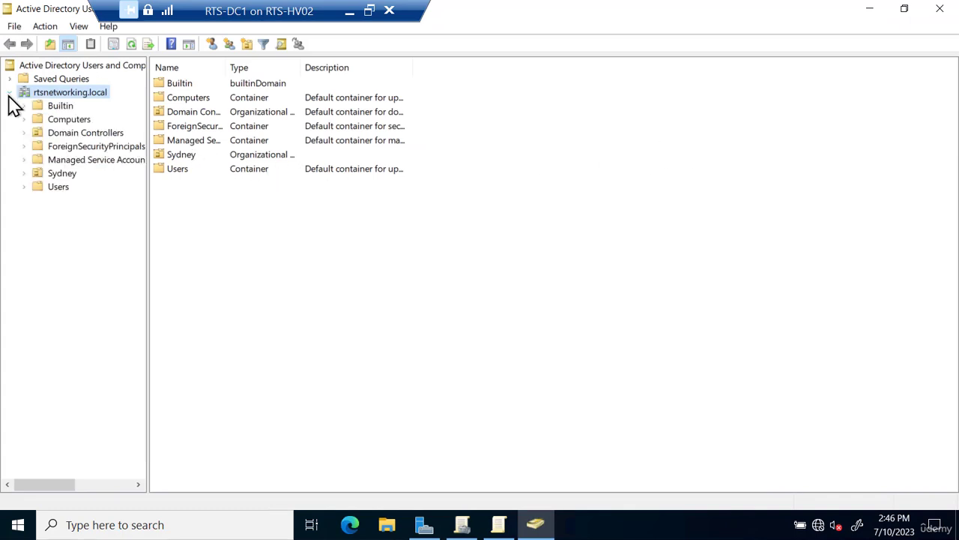
click(23, 173)
click(38, 200)
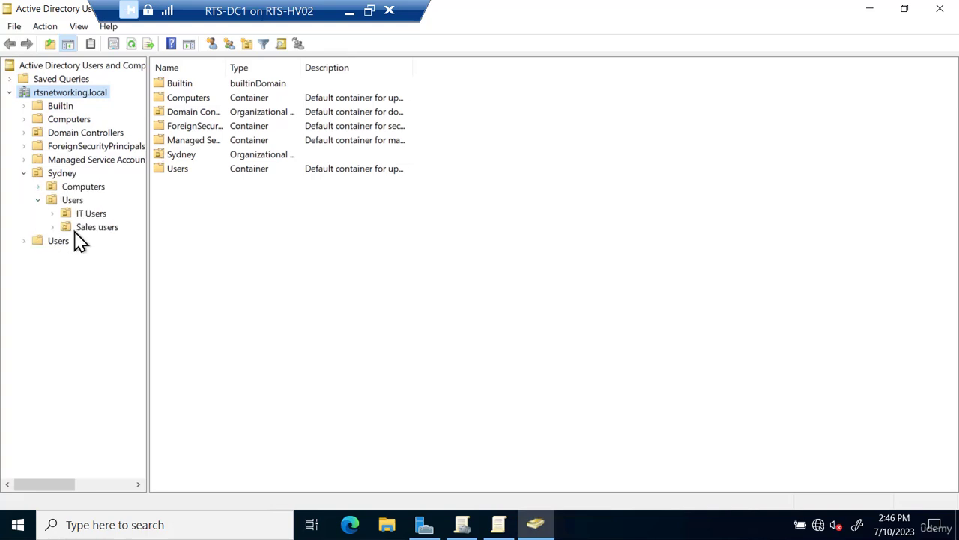
click(85, 230)
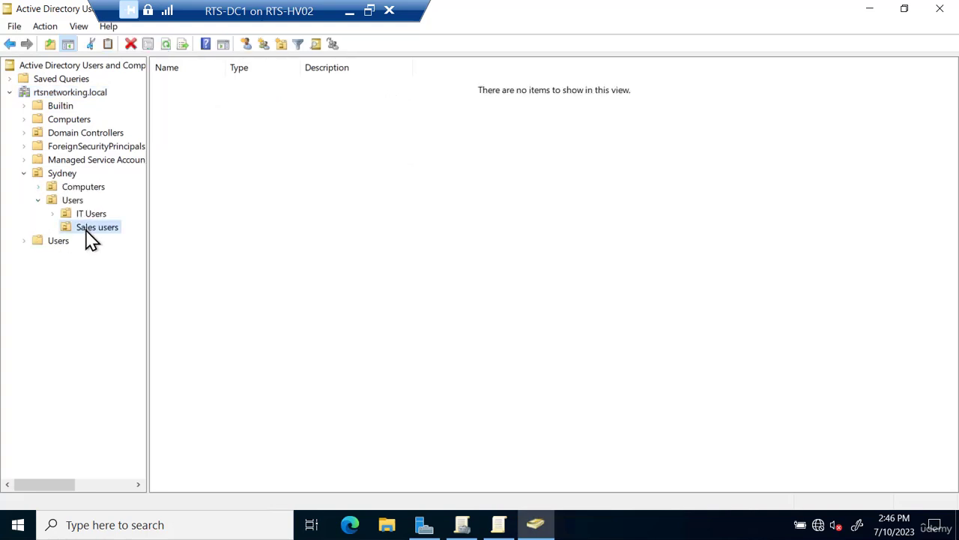
- Start a new user in Sales users and enter the user's first, last and logon names
right_click(85, 231)
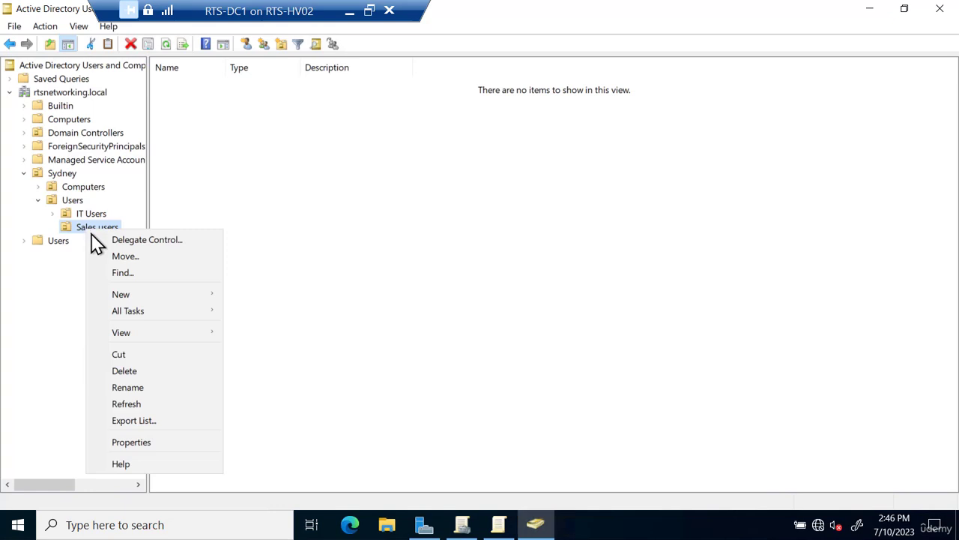
mouse_move(154, 297)
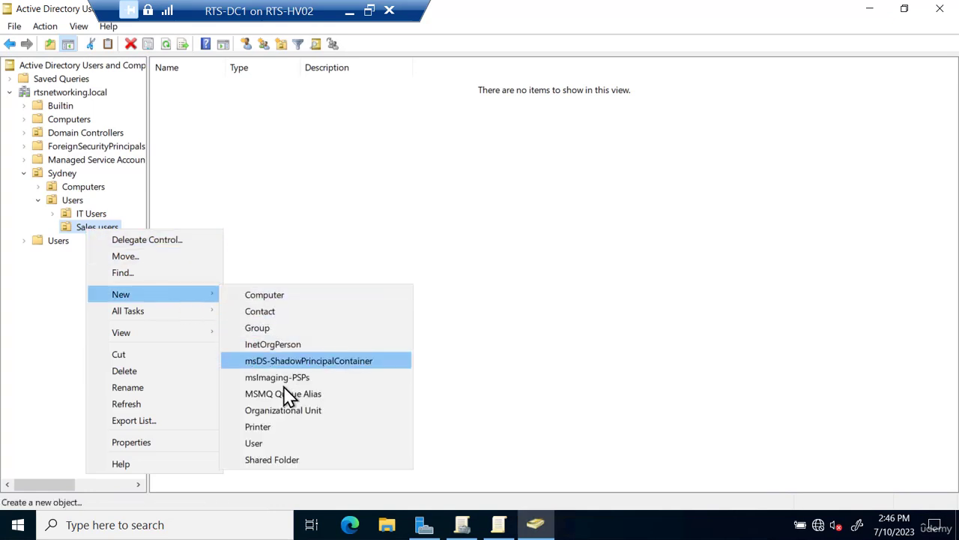
click(281, 442)
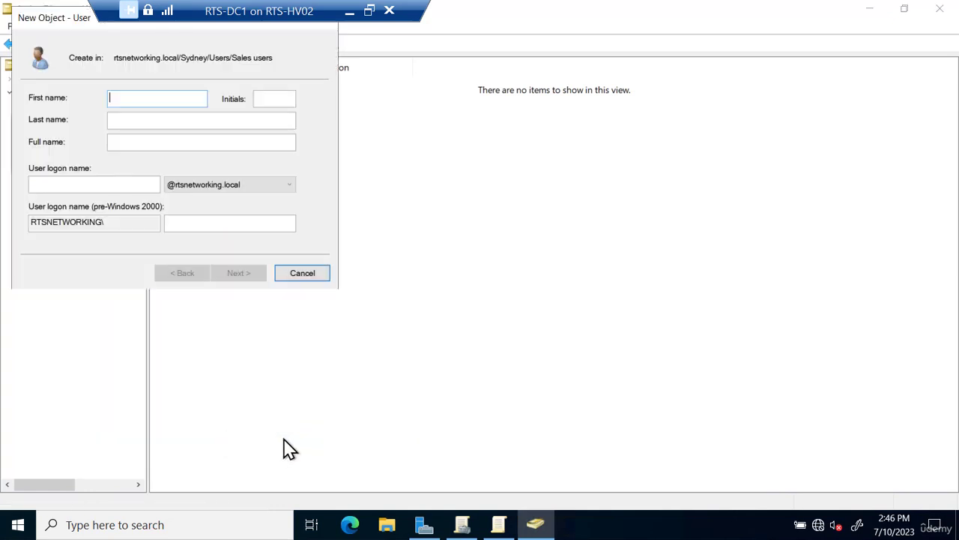
key(Tab)
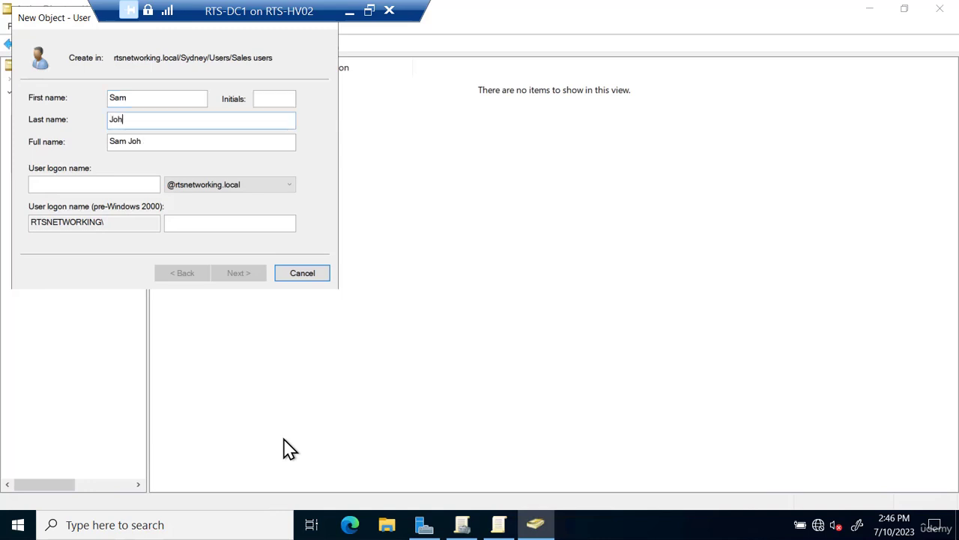
key(Tab)
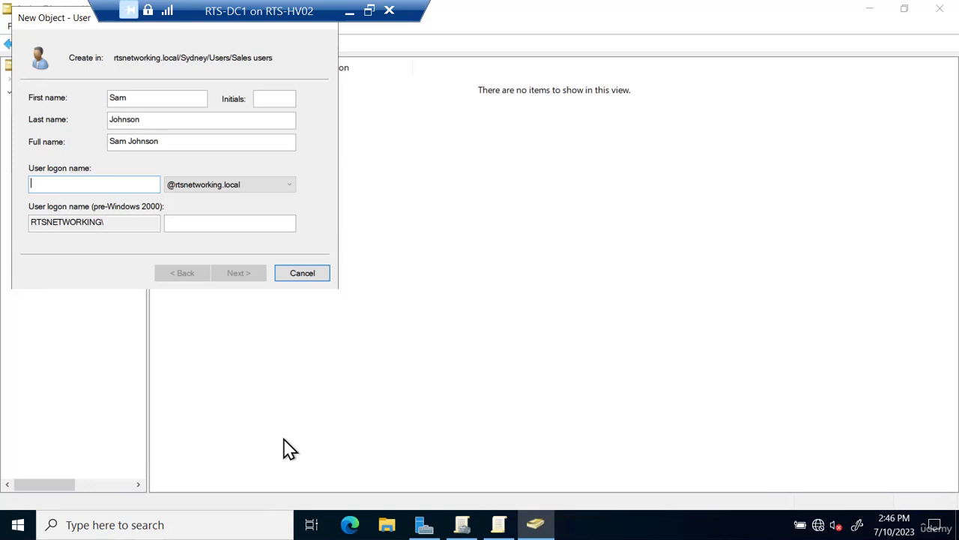
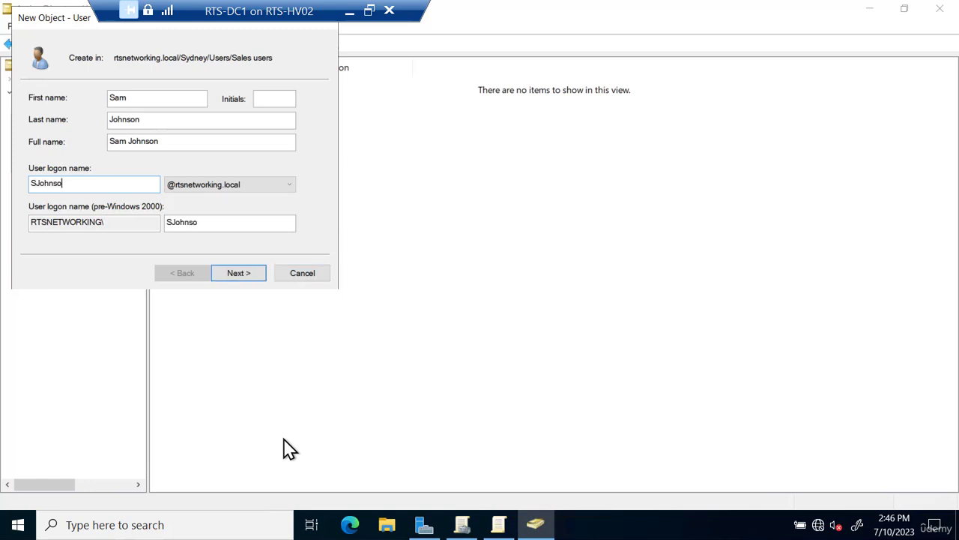
- Set and confirm the account password, clear 'must change password at next logon', and finish
click(243, 277)
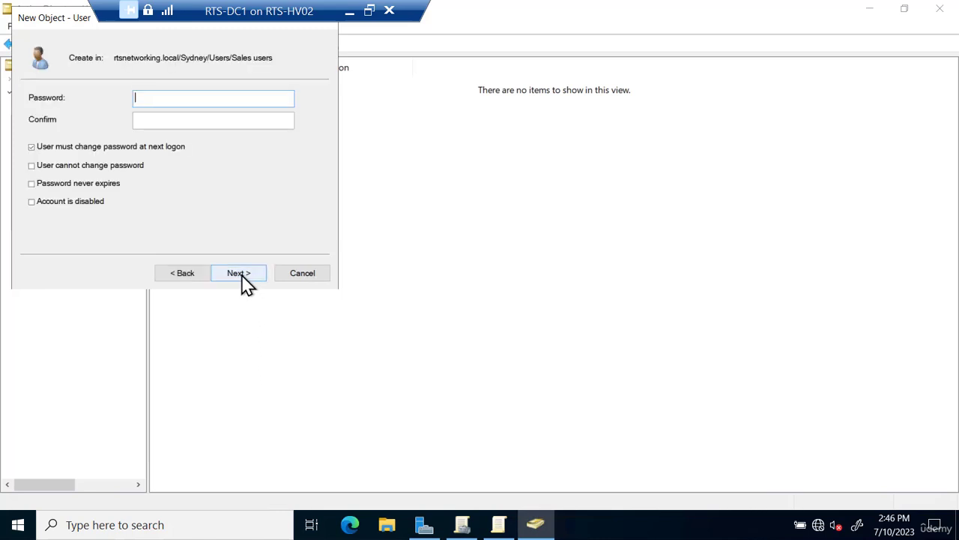
text(Pa$$w0rd)
key(Tab)
text(Pa$$w0rd)
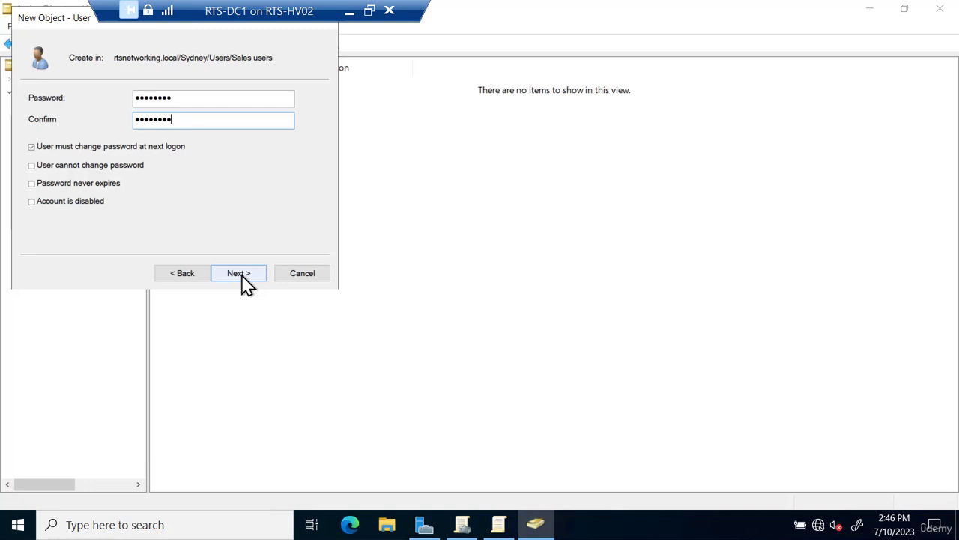
click(105, 150)
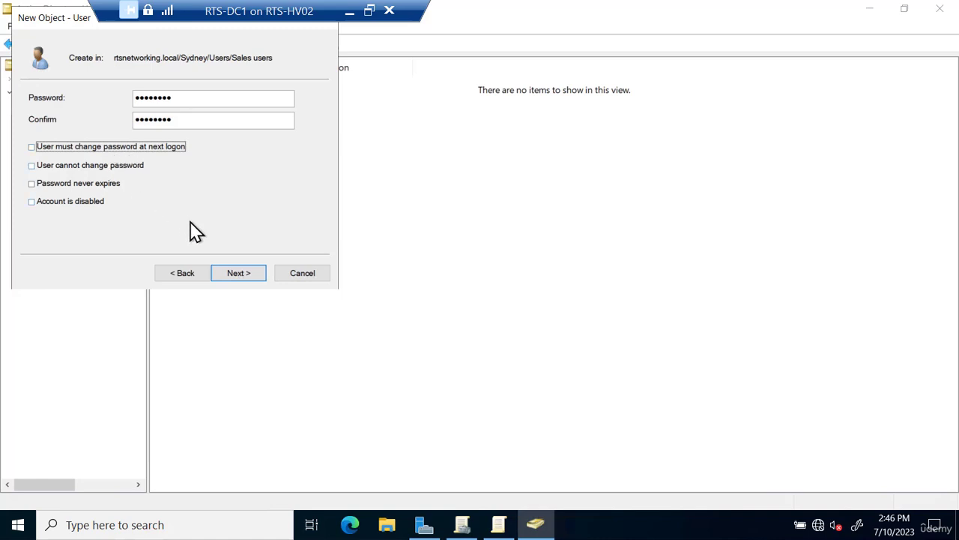
click(242, 272)
click(241, 276)
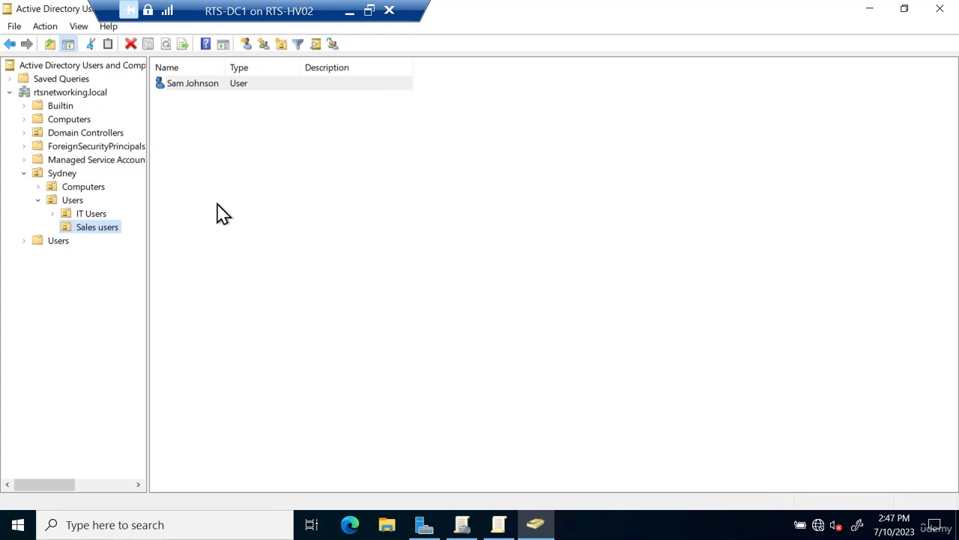
- Add the new sales user to the Domain Admins group, then minimize the RTS-DC1 session
right_click(186, 85)
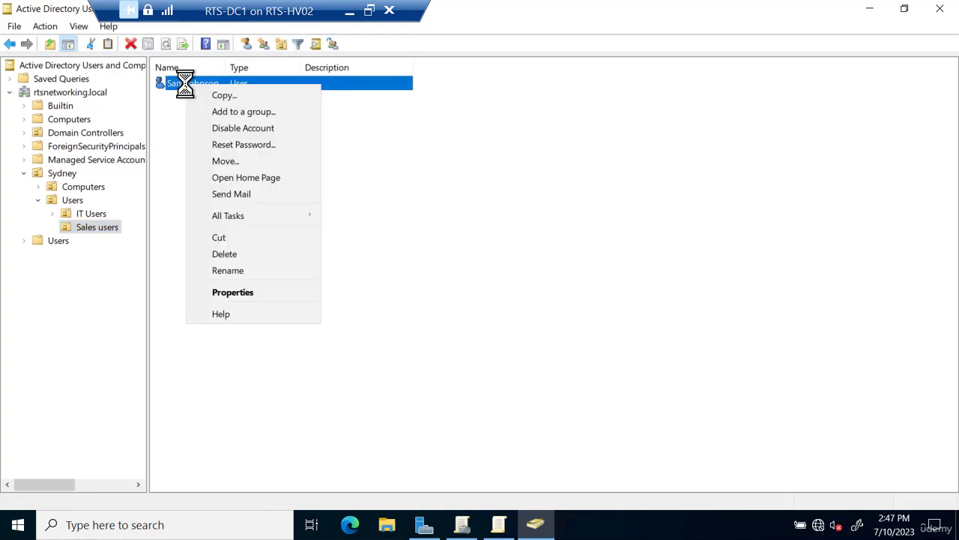
click(215, 113)
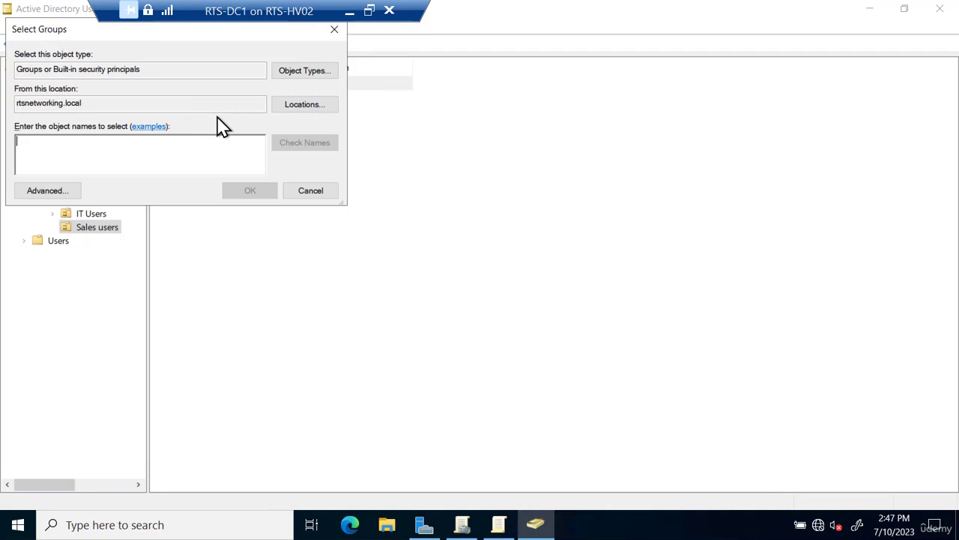
text(domain ad)
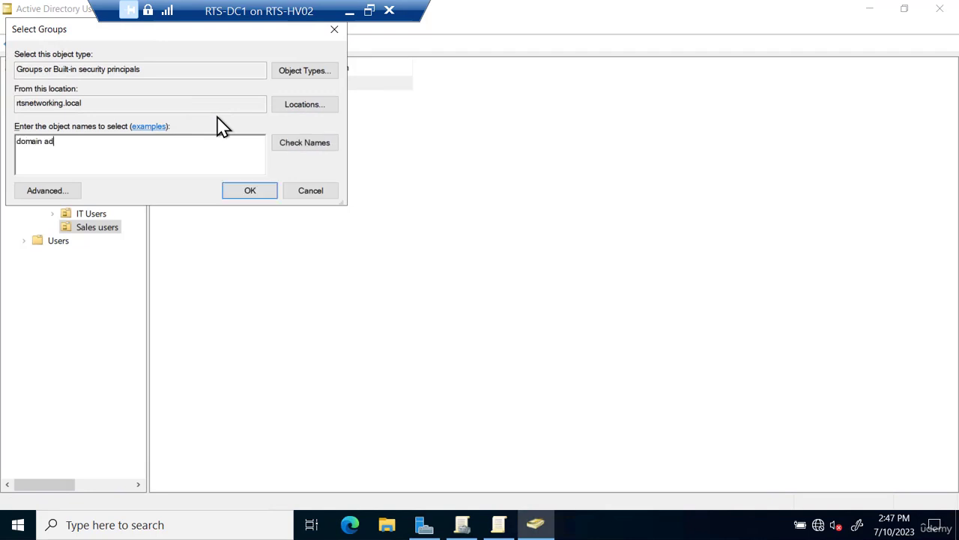
click(291, 144)
click(250, 192)
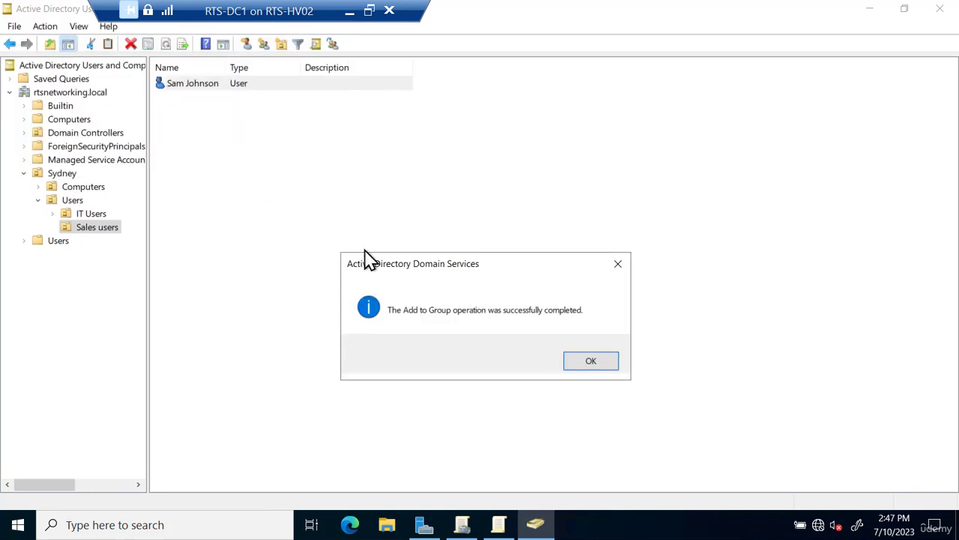
click(588, 362)
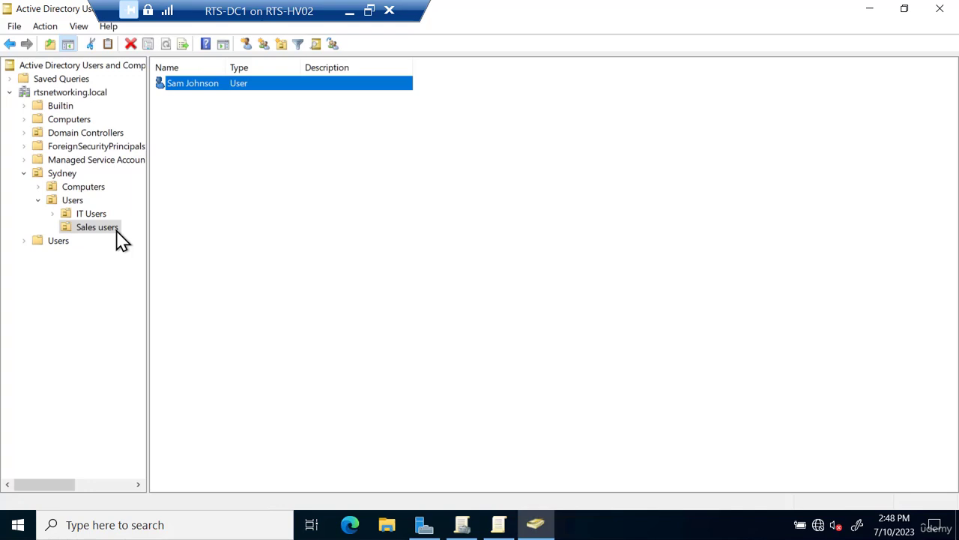
click(349, 10)
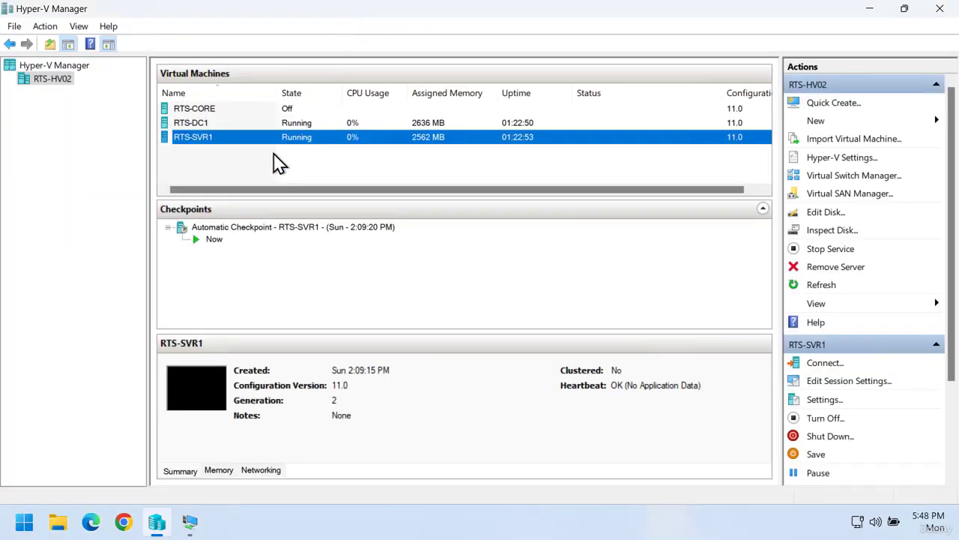
- Connect to RTS-SVR1 in full screen and sign the administrator out
double_click(222, 139)
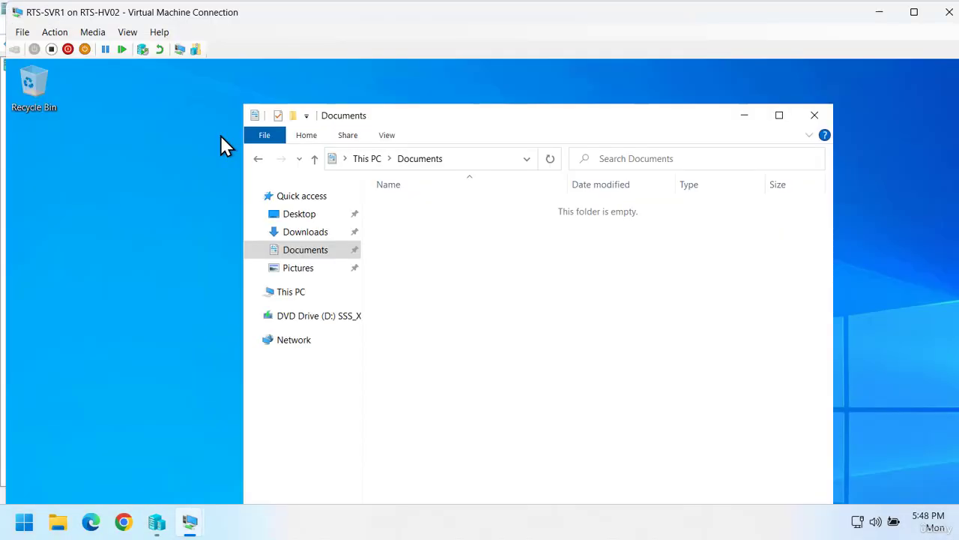
click(128, 108)
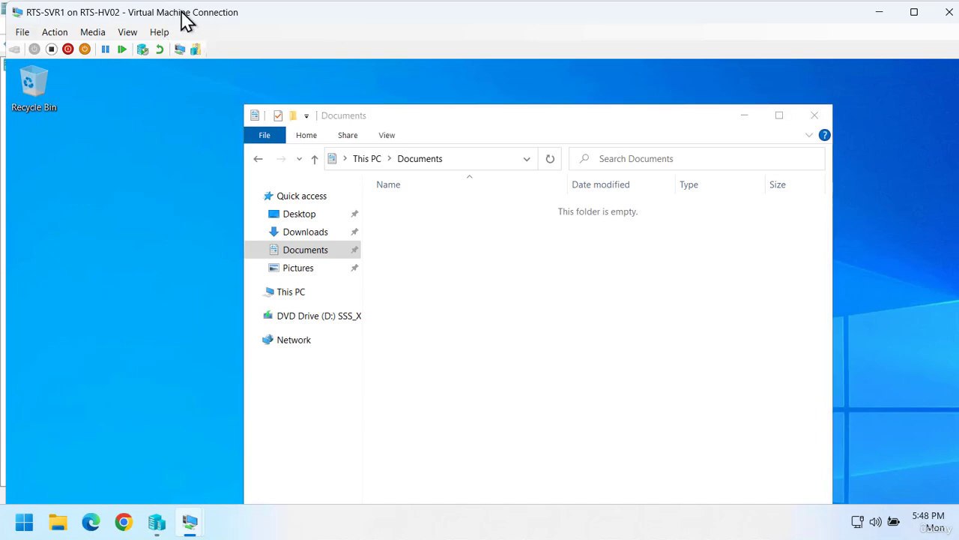
double_click(186, 21)
right_click(21, 525)
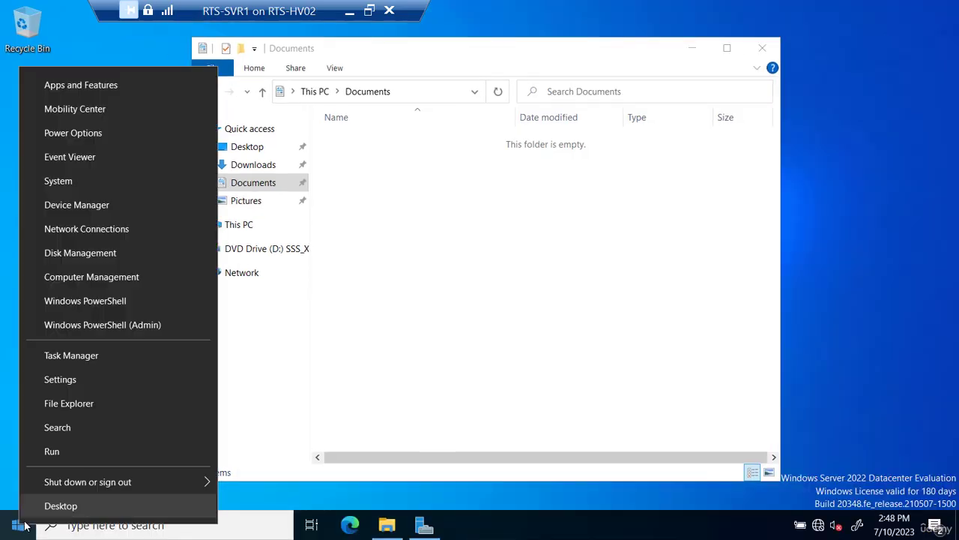
mouse_move(75, 482)
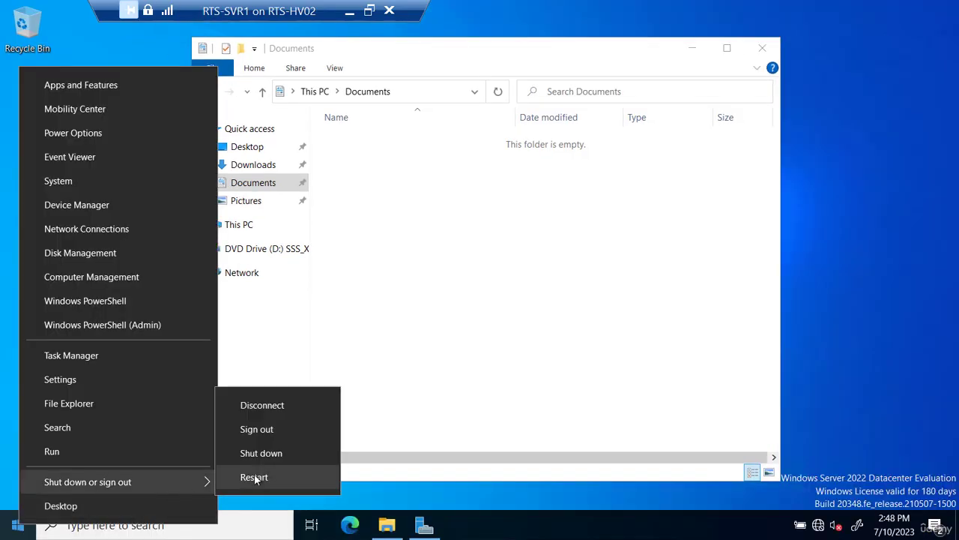
click(252, 429)
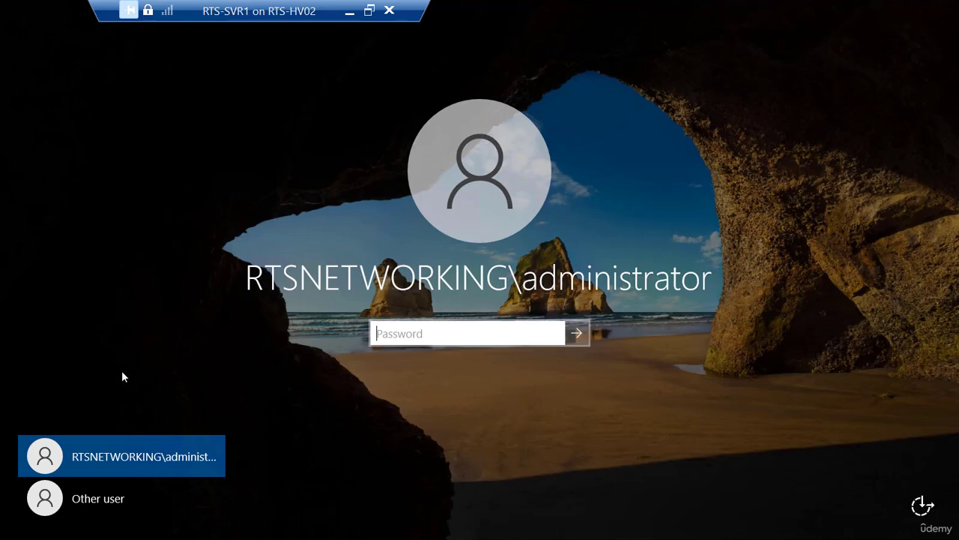
- Sign in as the new sales user with their username and password
click(105, 496)
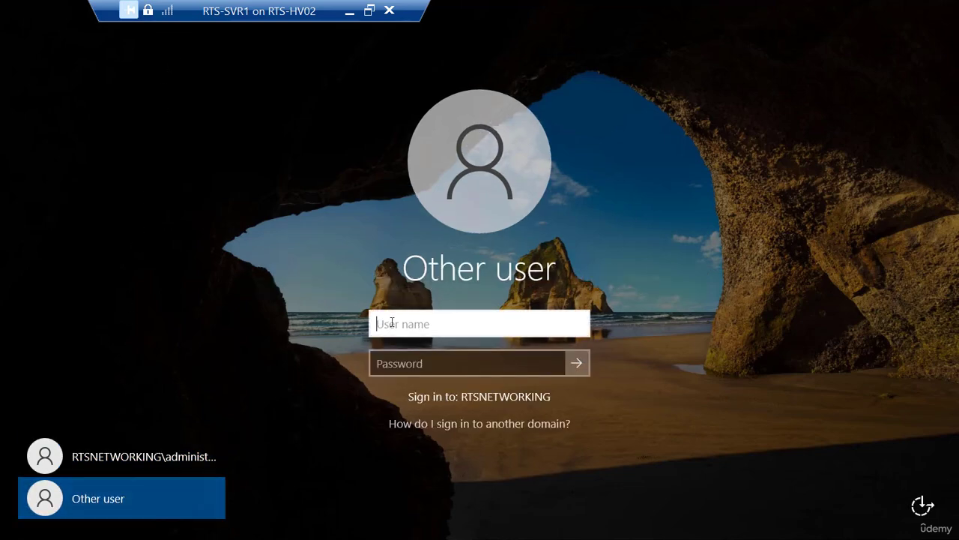
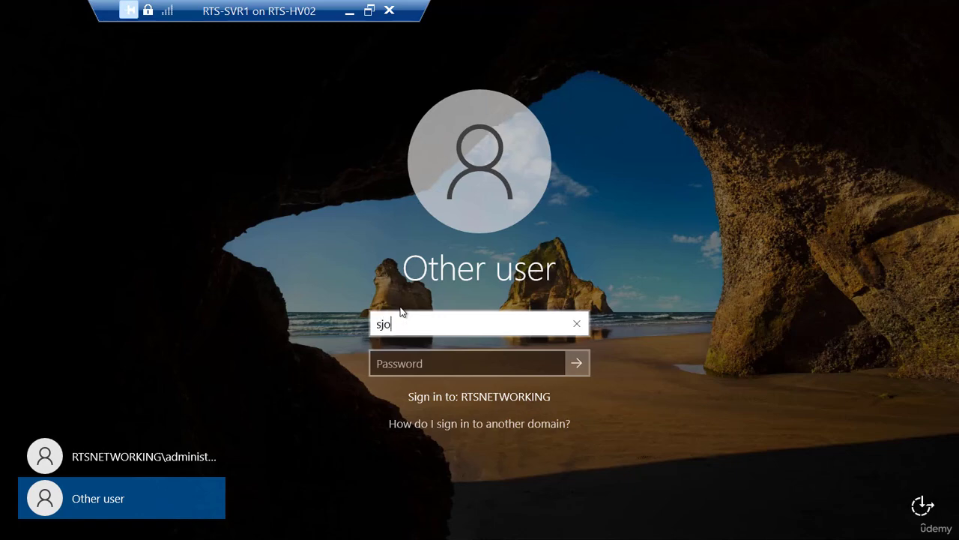
key(Tab)
text(Pa$$w0rd)
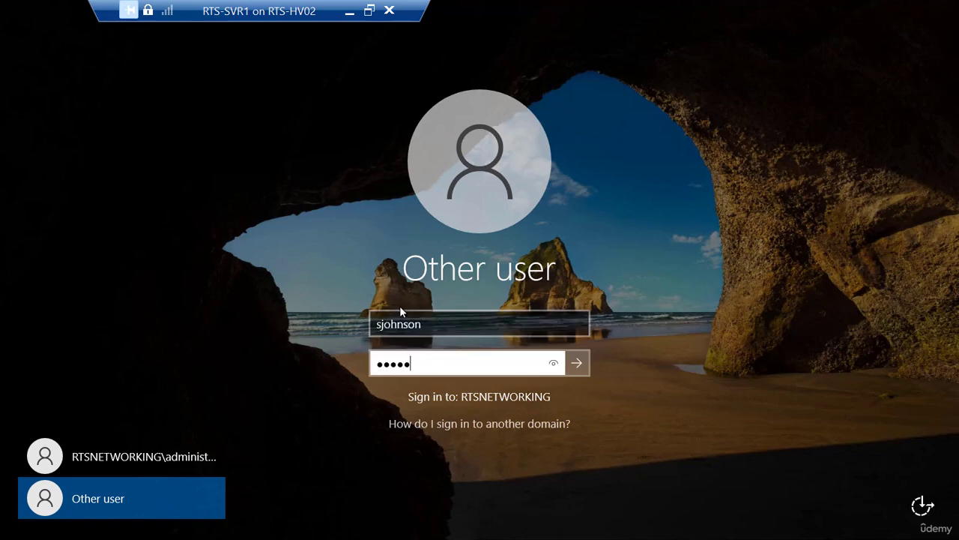
key(Return)
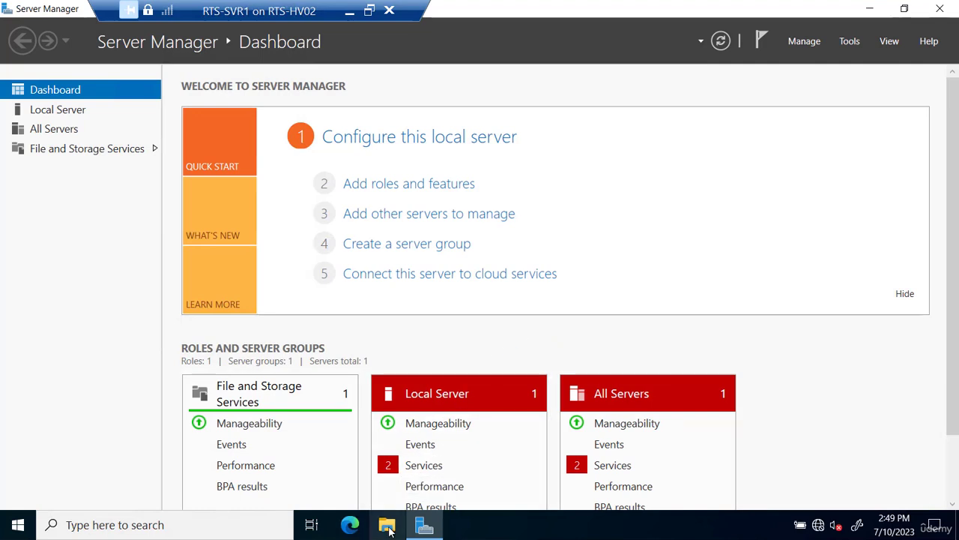
- Add a blank text document named 'Sales Q1 Projections' to the Documents folder, then close the window
click(387, 527)
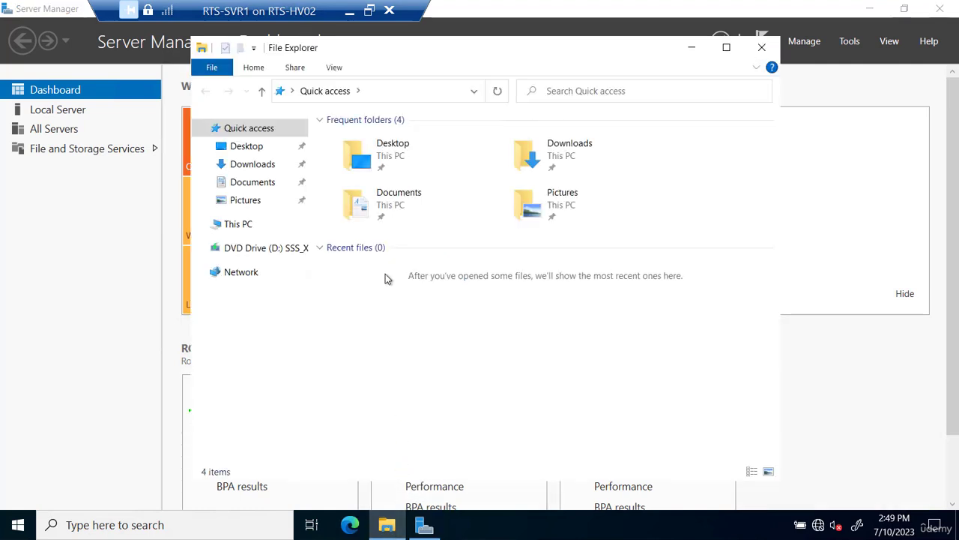
double_click(384, 218)
right_click(389, 197)
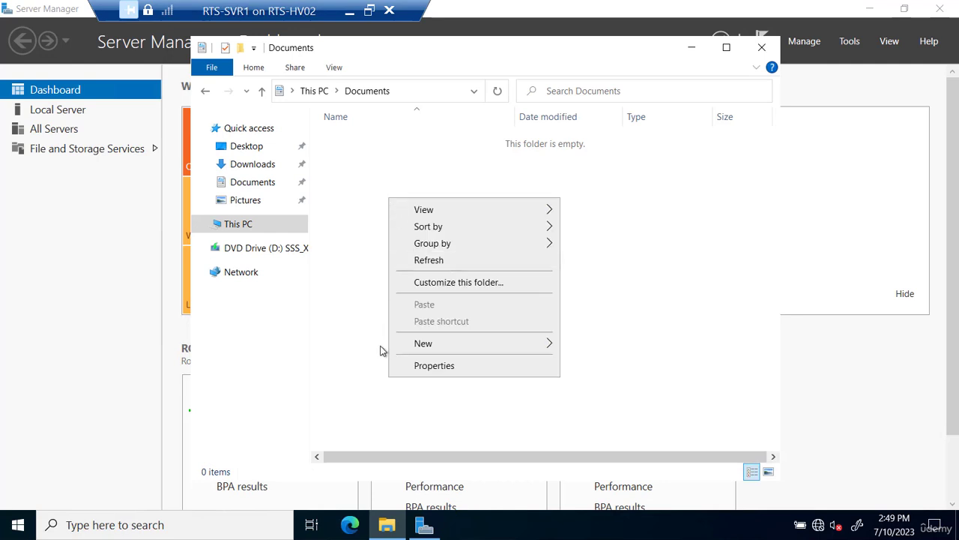
mouse_move(443, 344)
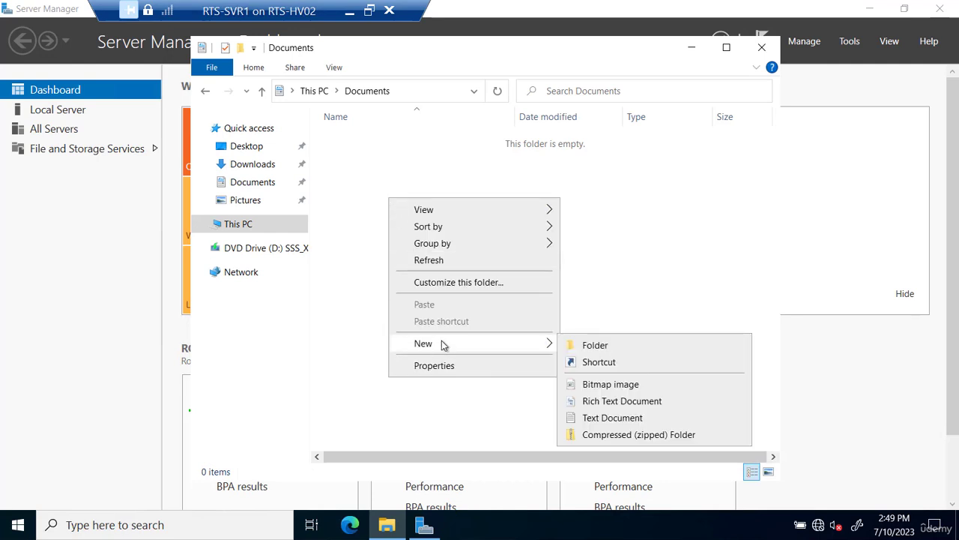
click(588, 418)
text(Sale)
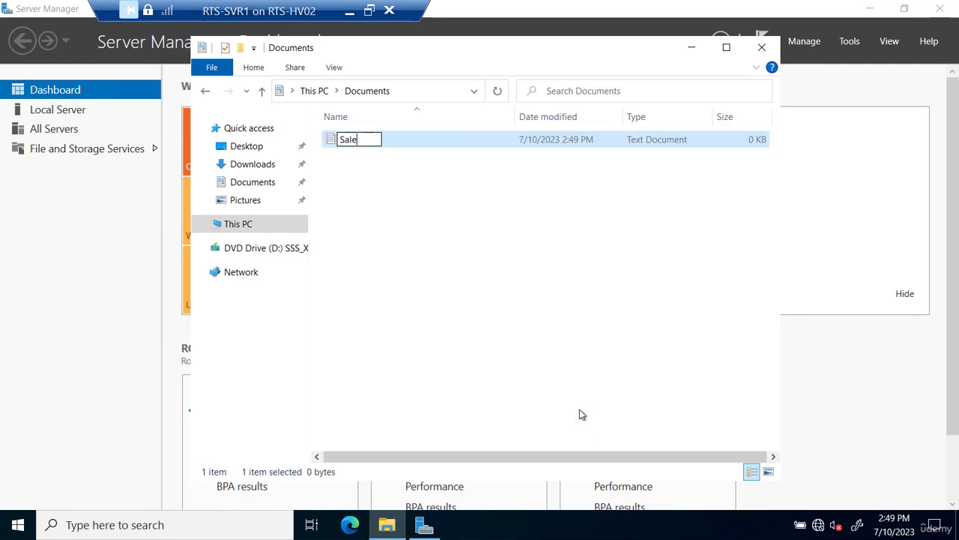
text(s Q)
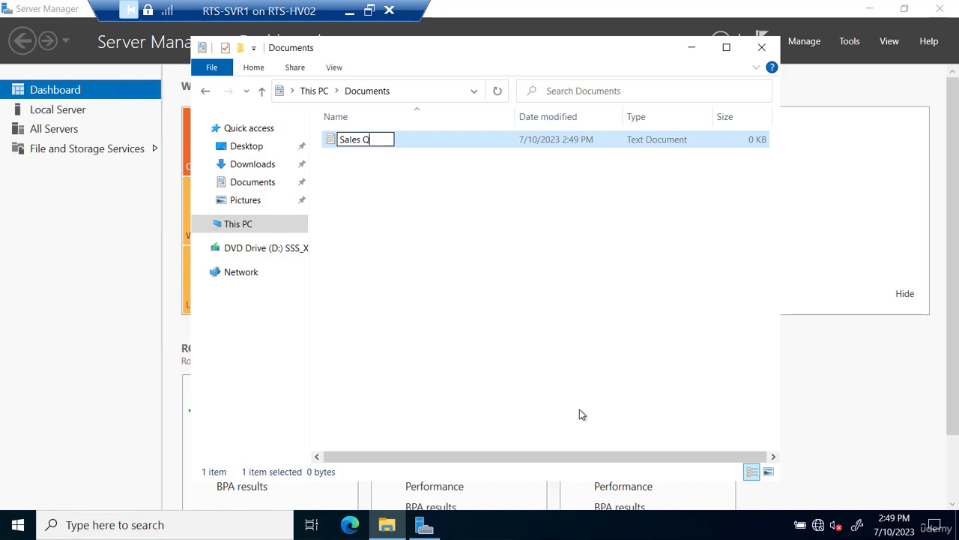
text(1 Projections)
key(Return)
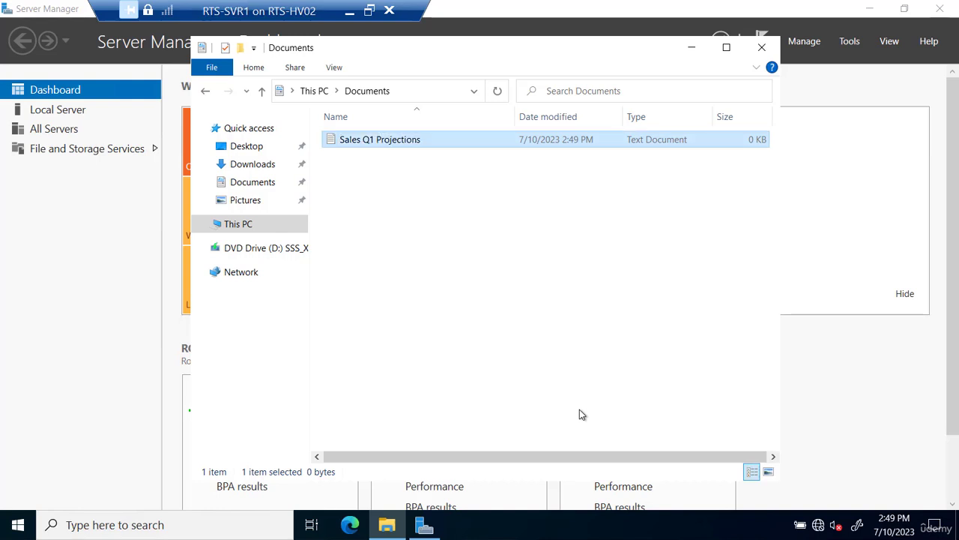
click(763, 47)
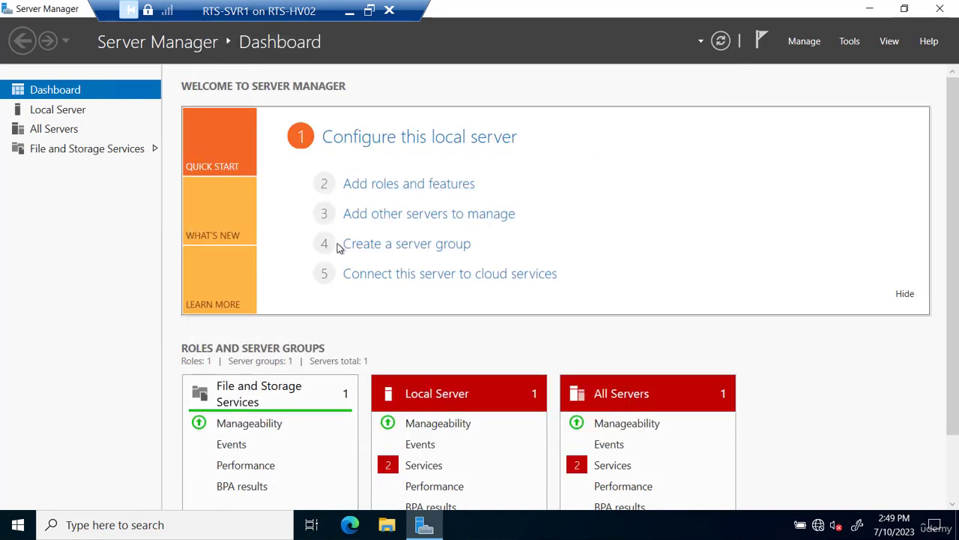
right_click(18, 524)
click(70, 465)
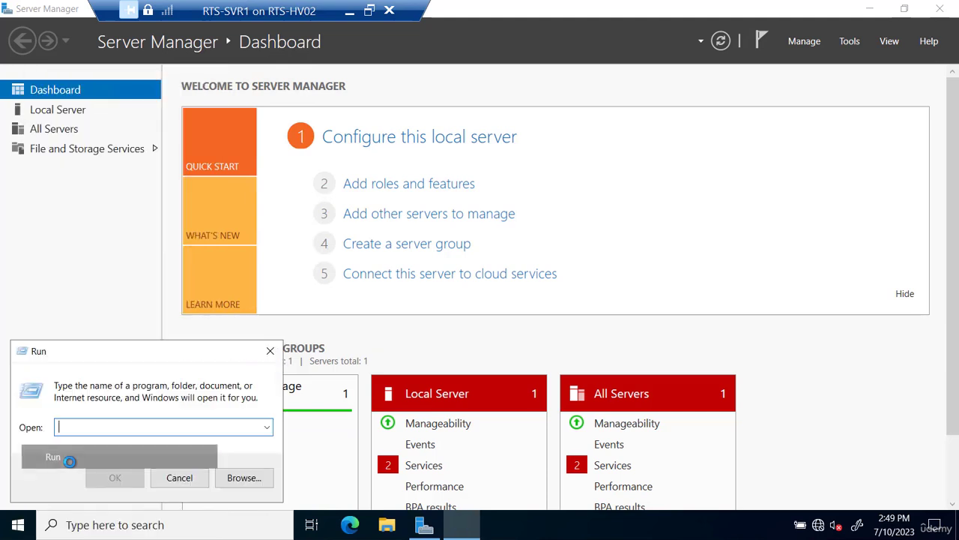
text(\r)
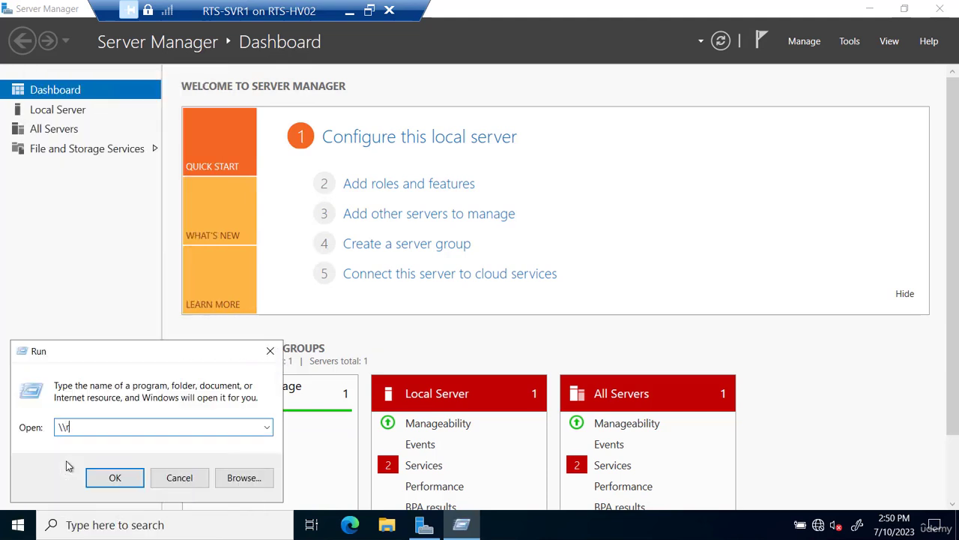
text(ts-dc1)
key(Return)
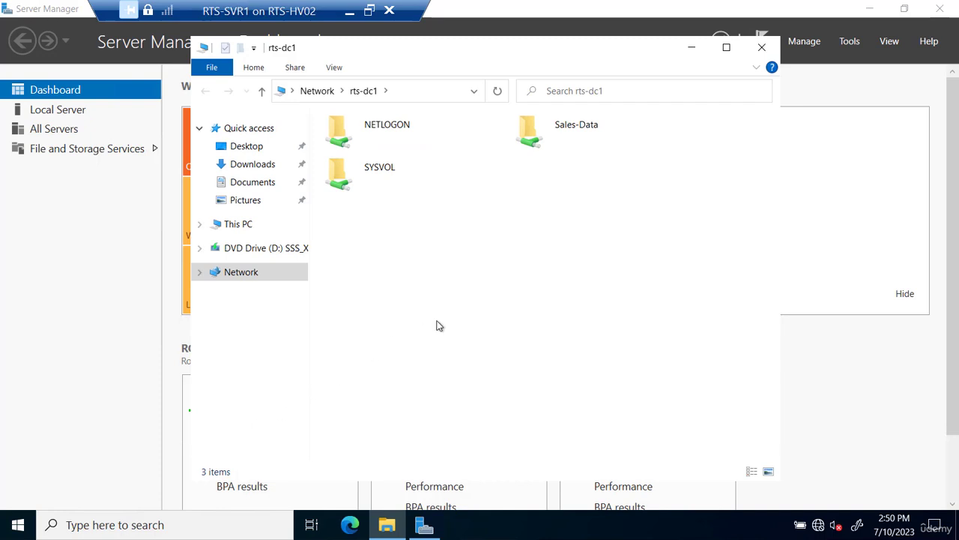
double_click(541, 136)
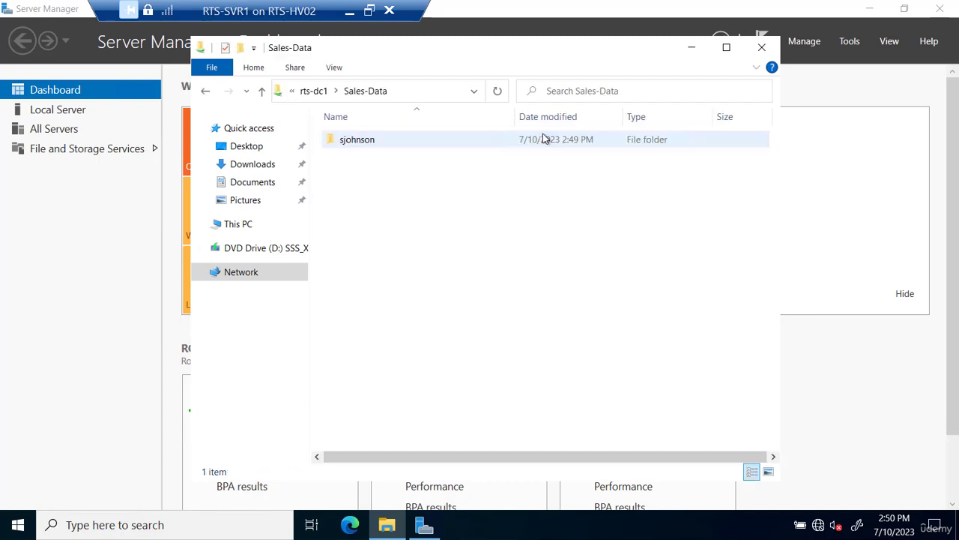
double_click(360, 142)
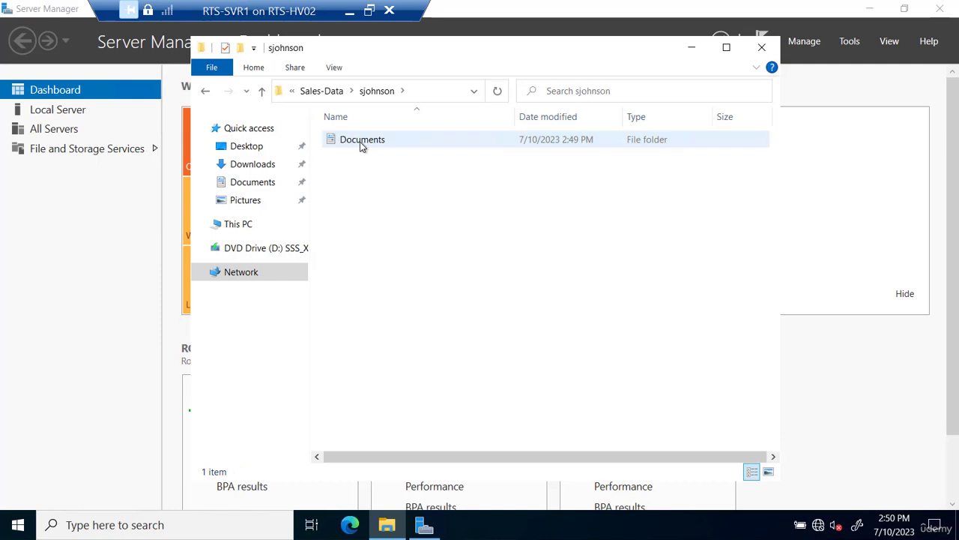
double_click(376, 143)
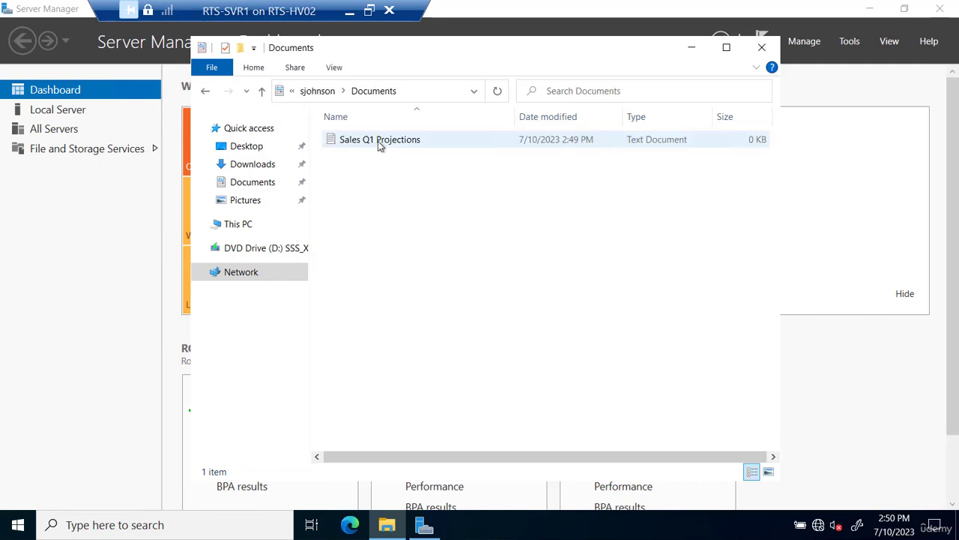
double_click(376, 141)
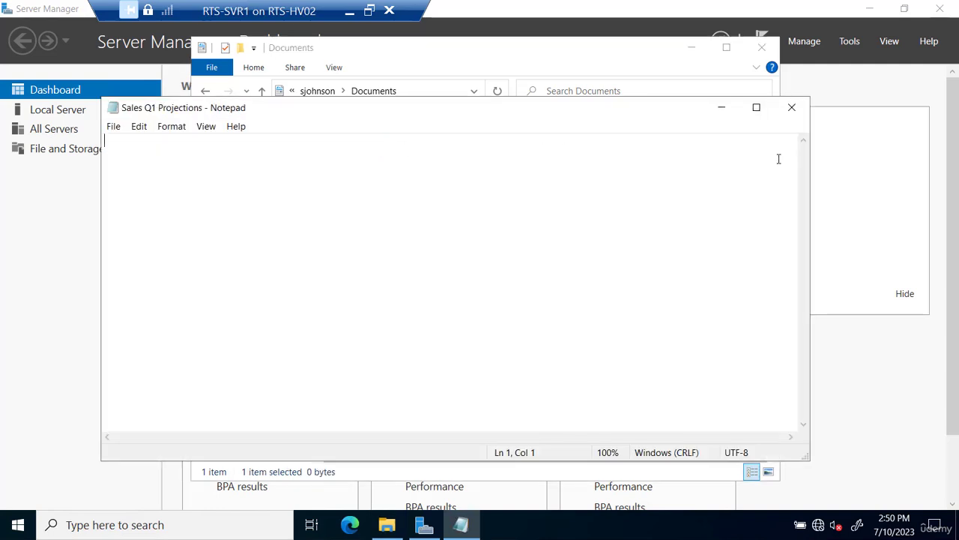
click(792, 108)
click(761, 47)
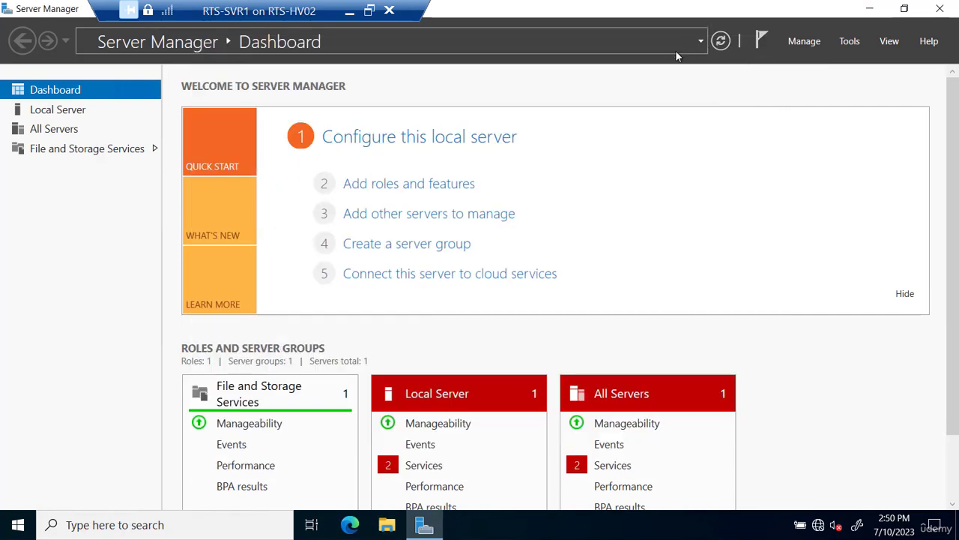
- Switch from the RTS-SVR1 session to the RTS-DC1 virtual machine
click(346, 10)
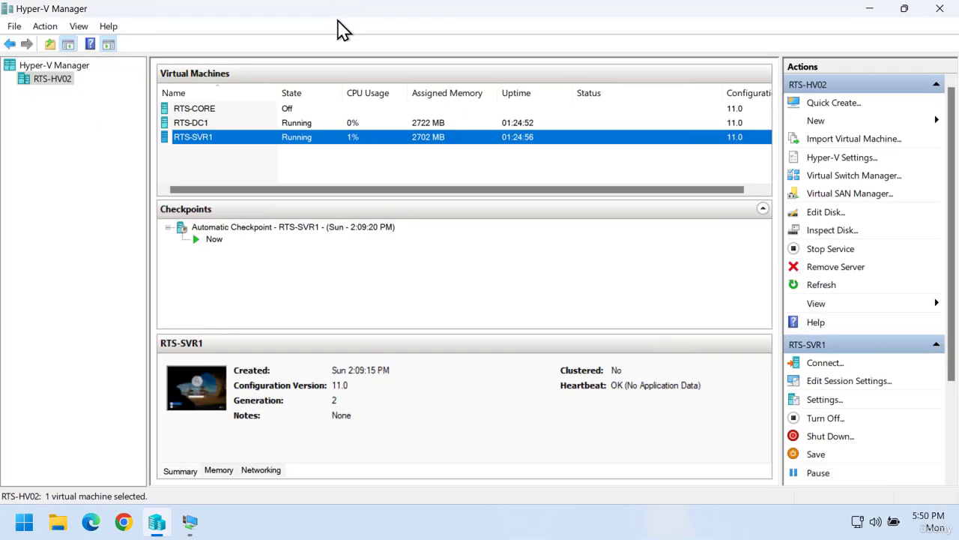
mouse_move(191, 525)
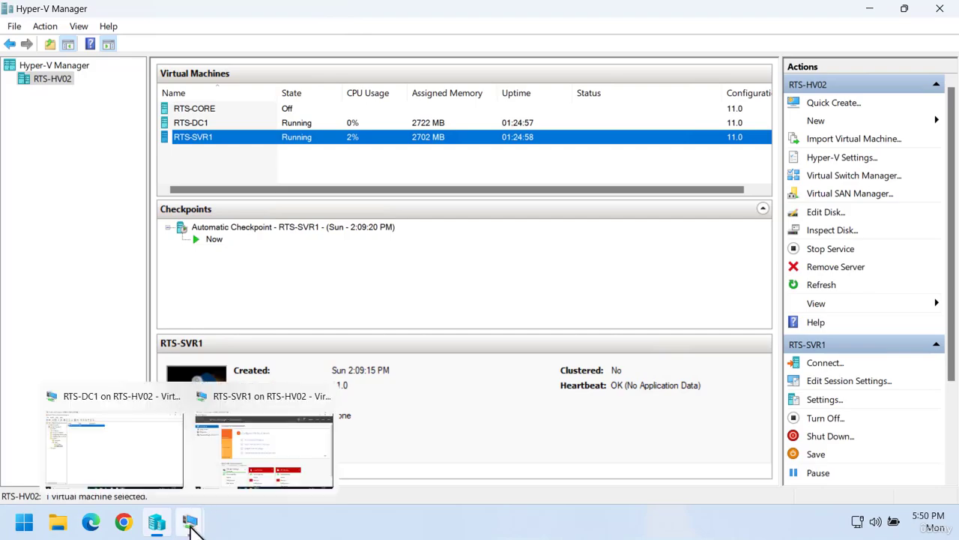
click(147, 469)
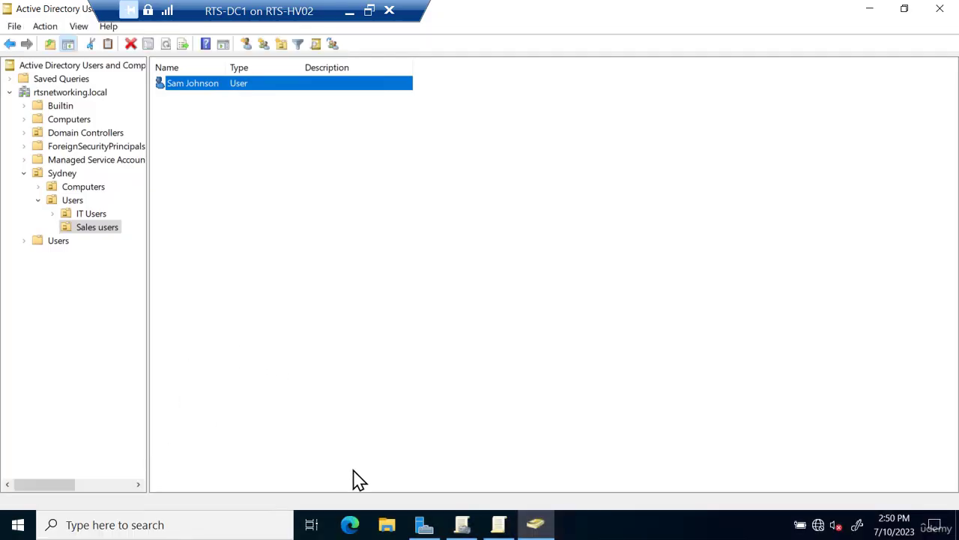
- Browse to C:\Sales-Data, enter the user's folder, and attempt to open its Documents folder
click(387, 525)
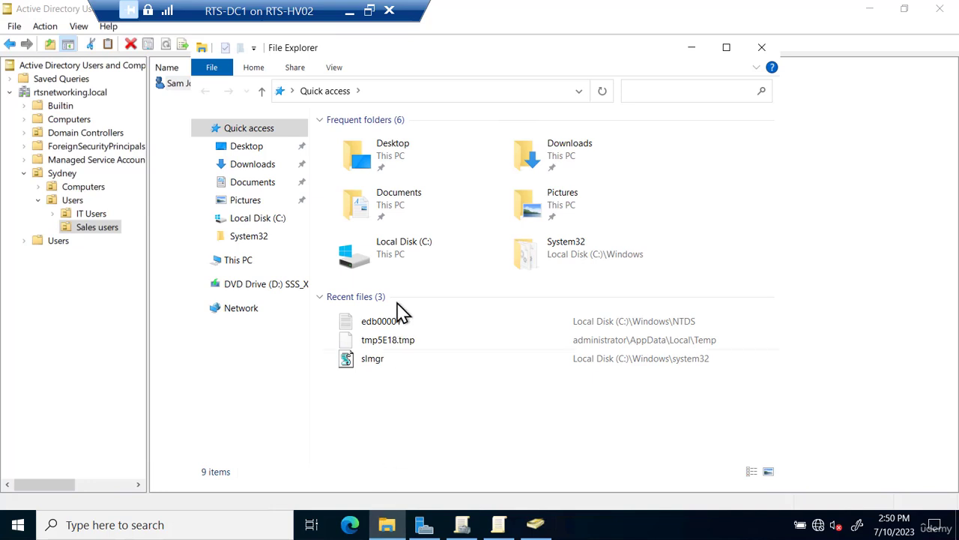
double_click(398, 268)
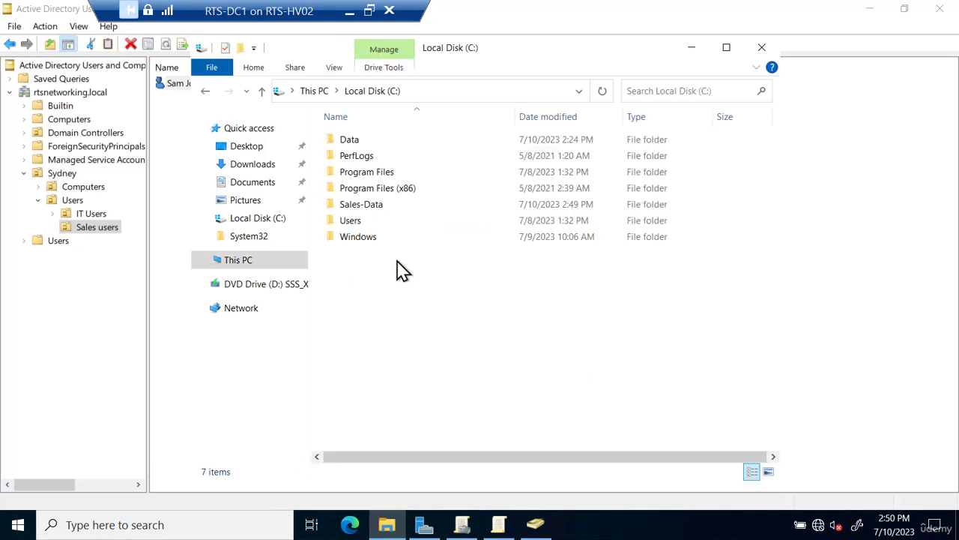
double_click(376, 207)
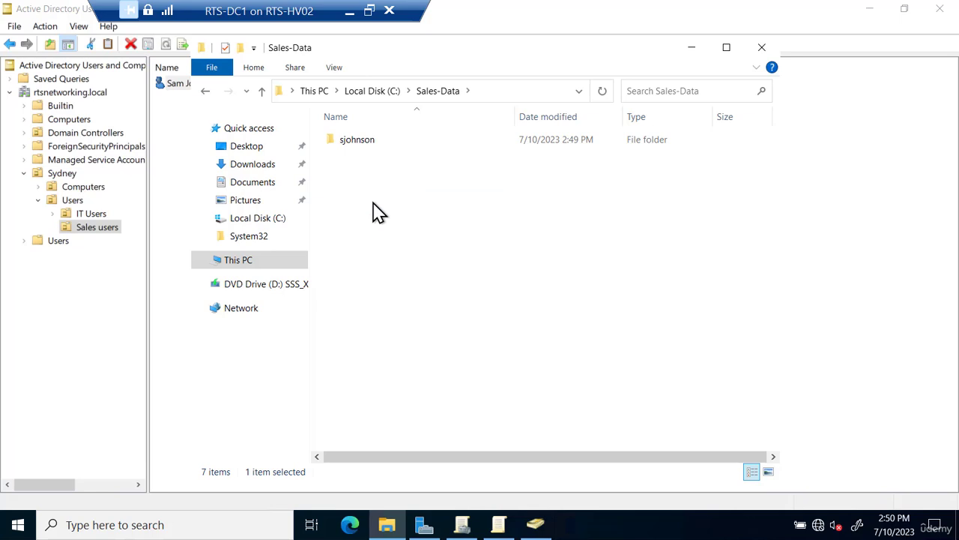
double_click(367, 153)
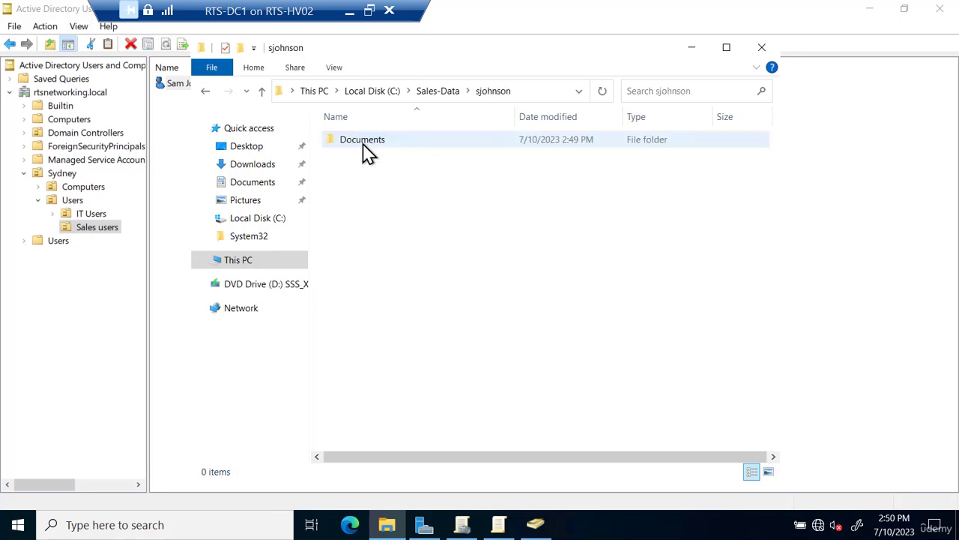
double_click(368, 153)
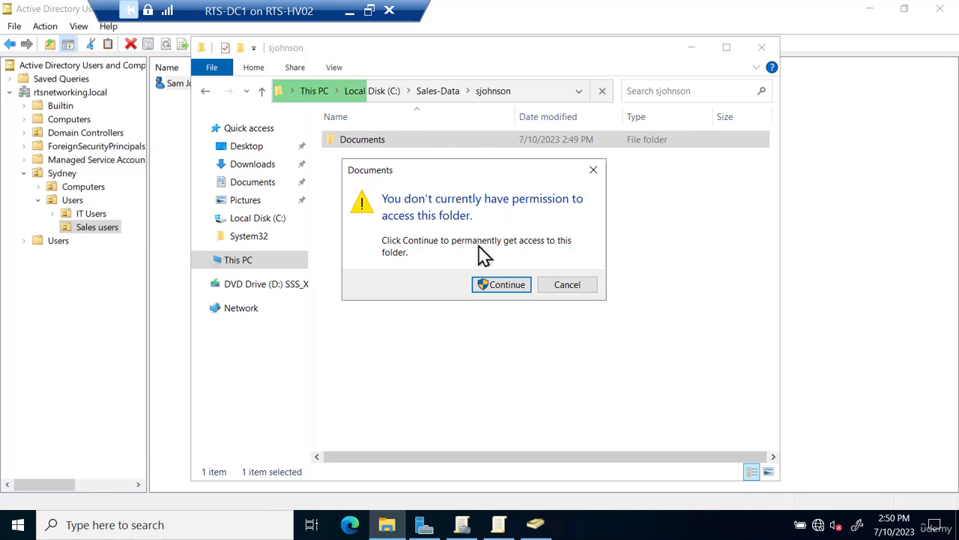
- Continue past the access-denied prompt and open Advanced Security Settings for Documents with administrator rights
click(484, 289)
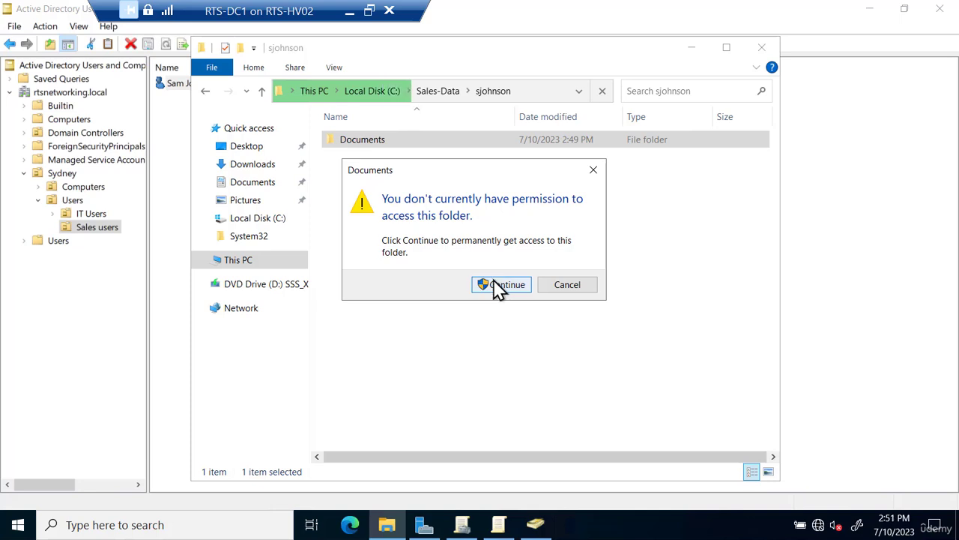
click(498, 291)
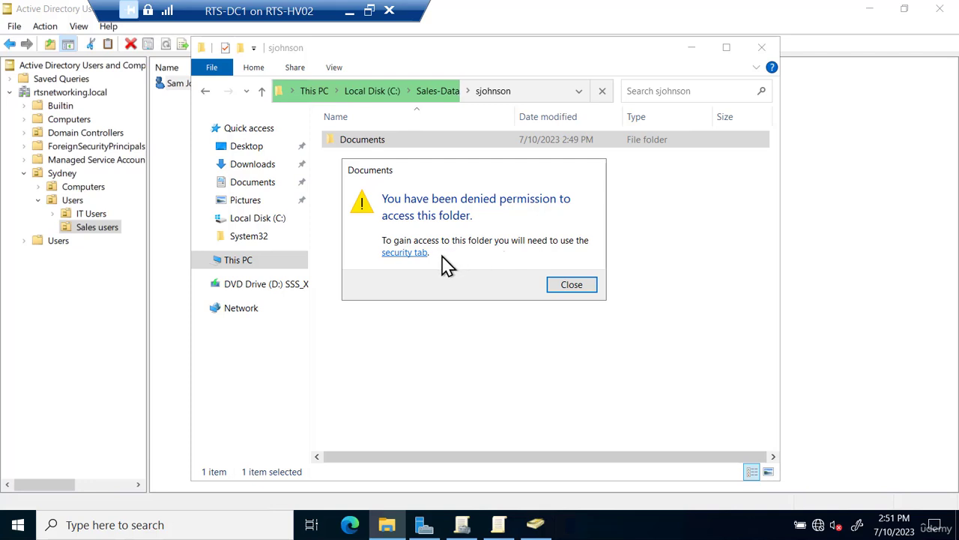
click(403, 253)
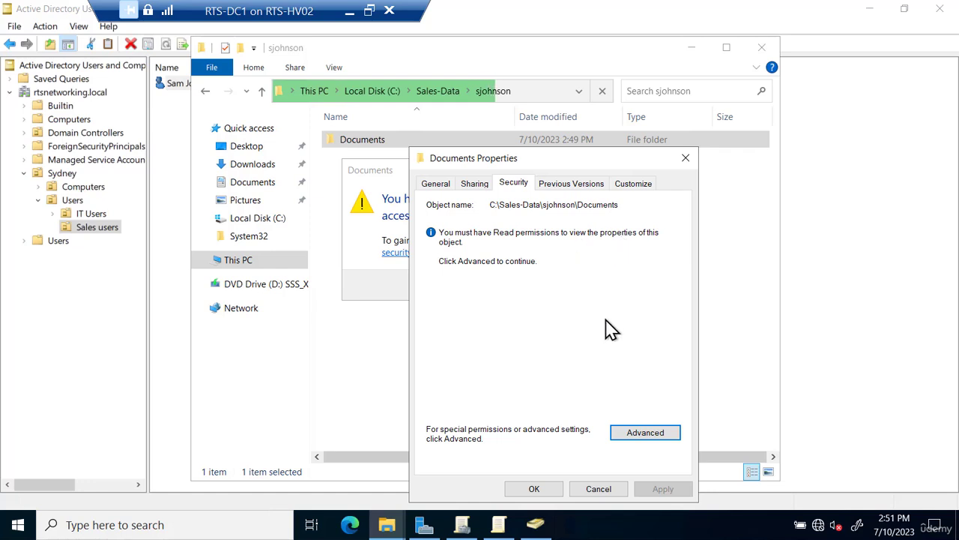
click(643, 436)
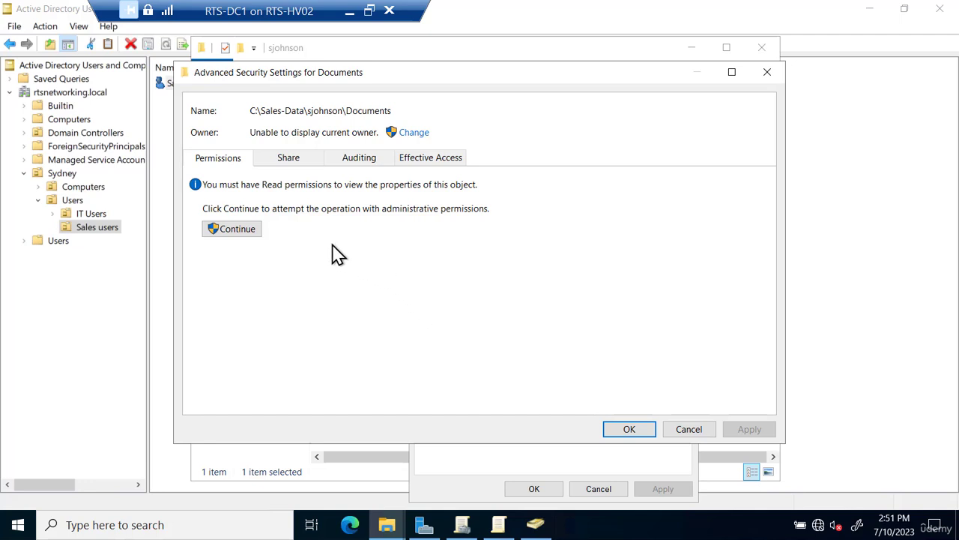
click(230, 232)
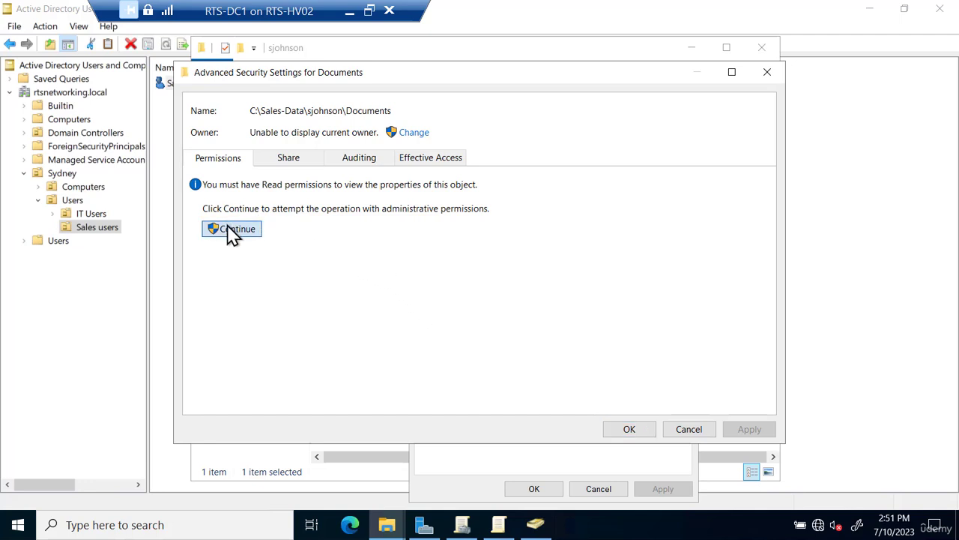